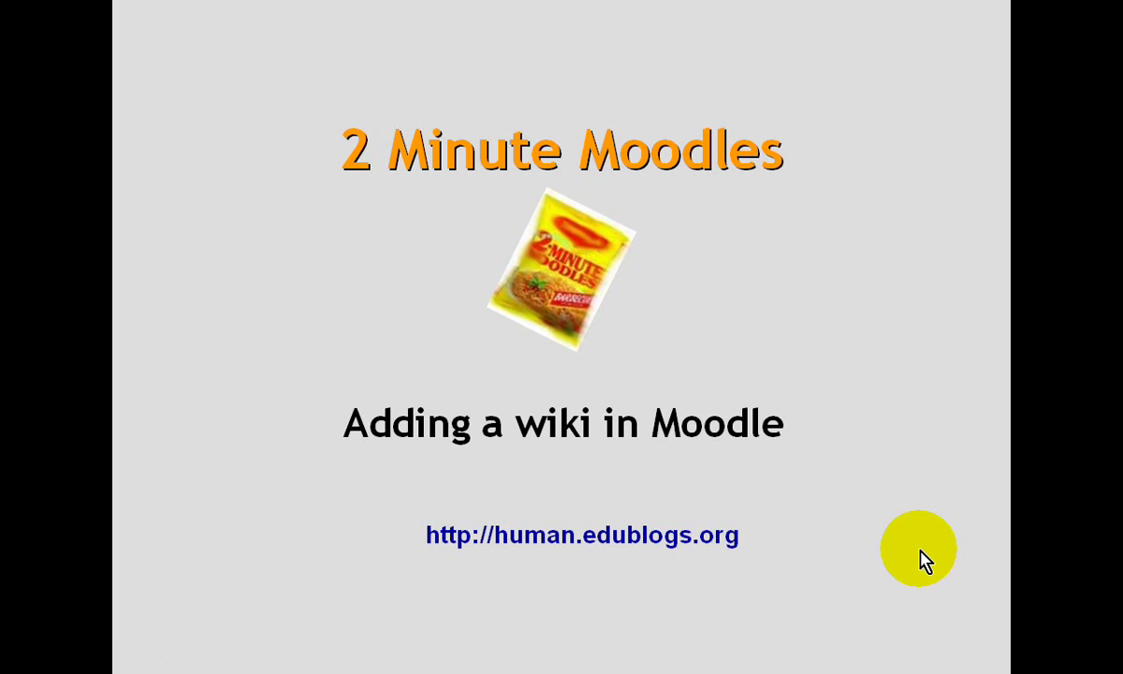
Switch to the Moodle course page in Firefox and turn on course editing.
key(alt+Tab)
key(alt+Tab)
key(alt+Tab)
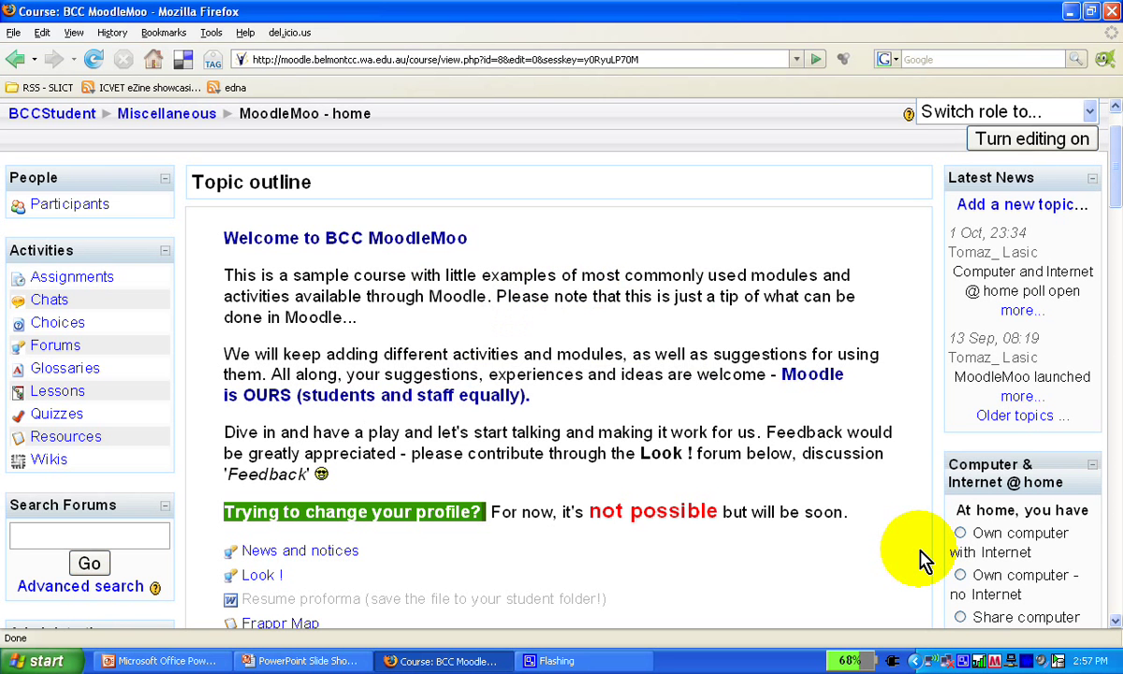
scroll(790, 393, up, 2)
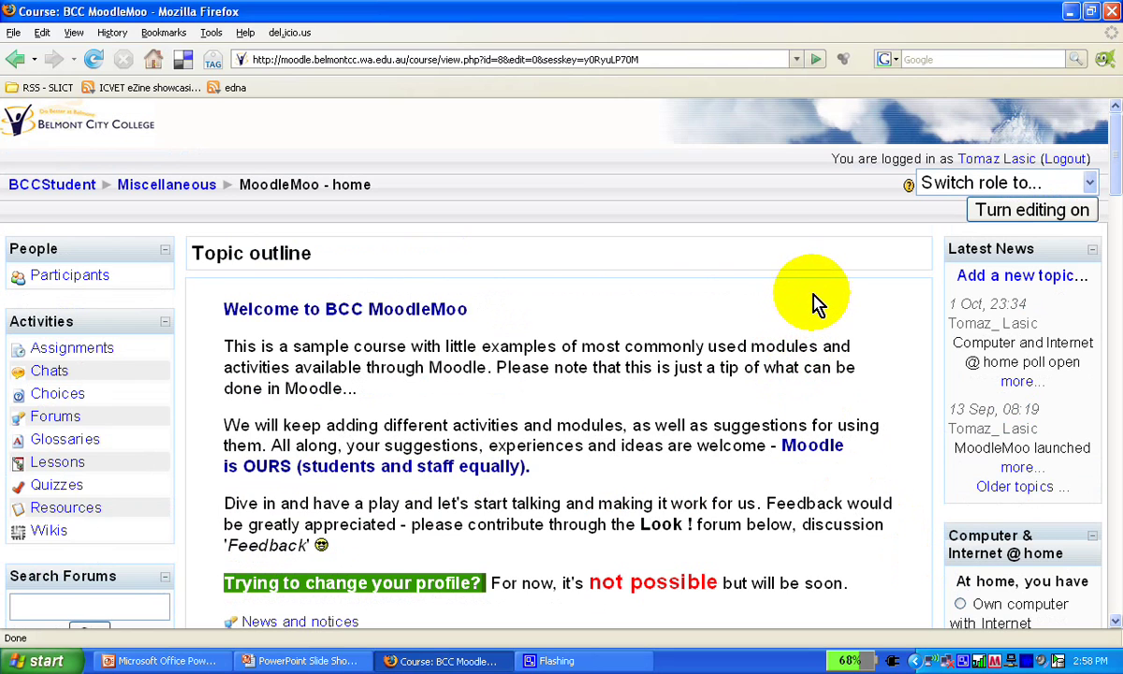
click(1023, 213)
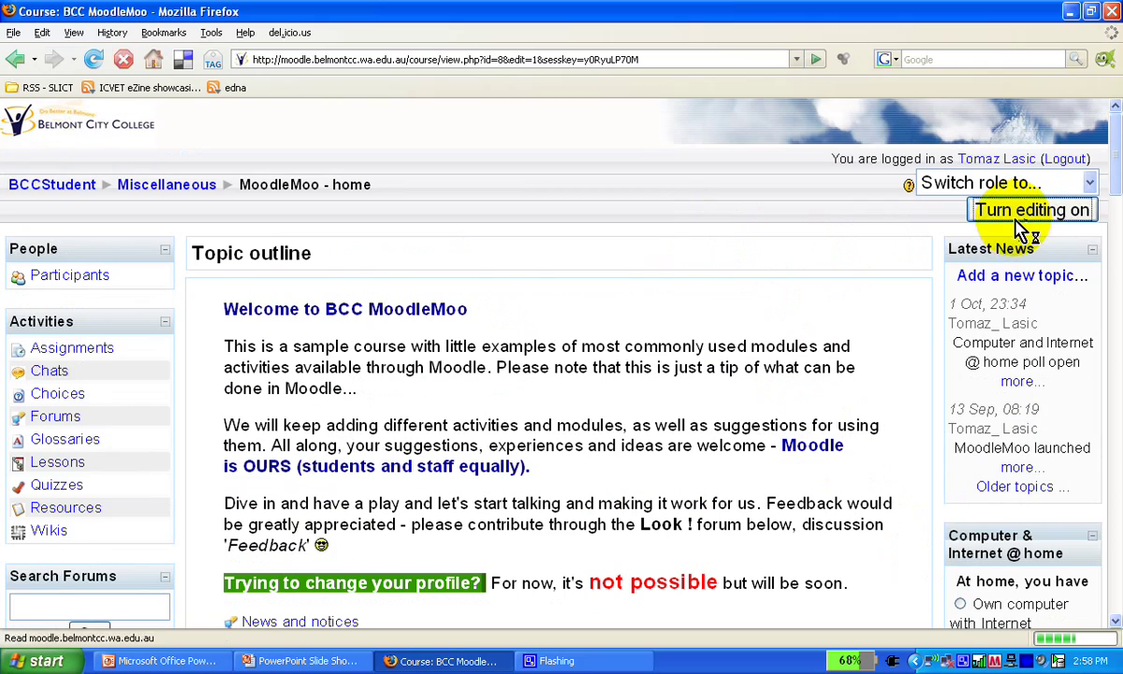
Start adding a new Wiki activity to the course's introductory section, above the Forums topic.
scroll(739, 333, down, 5)
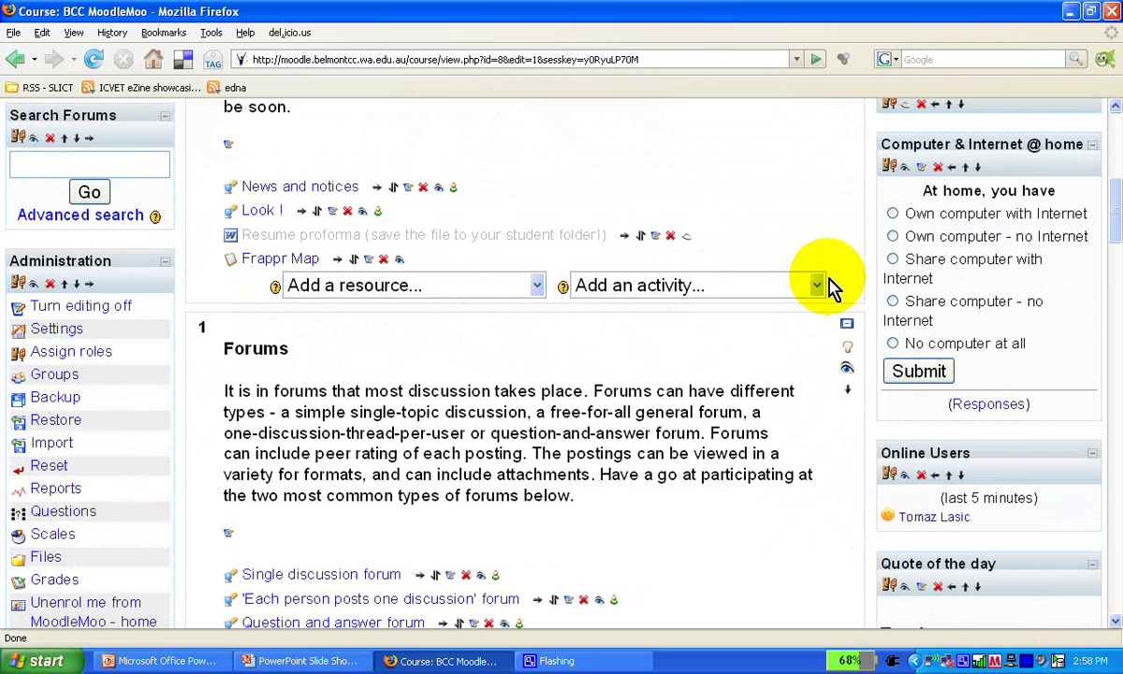
click(818, 290)
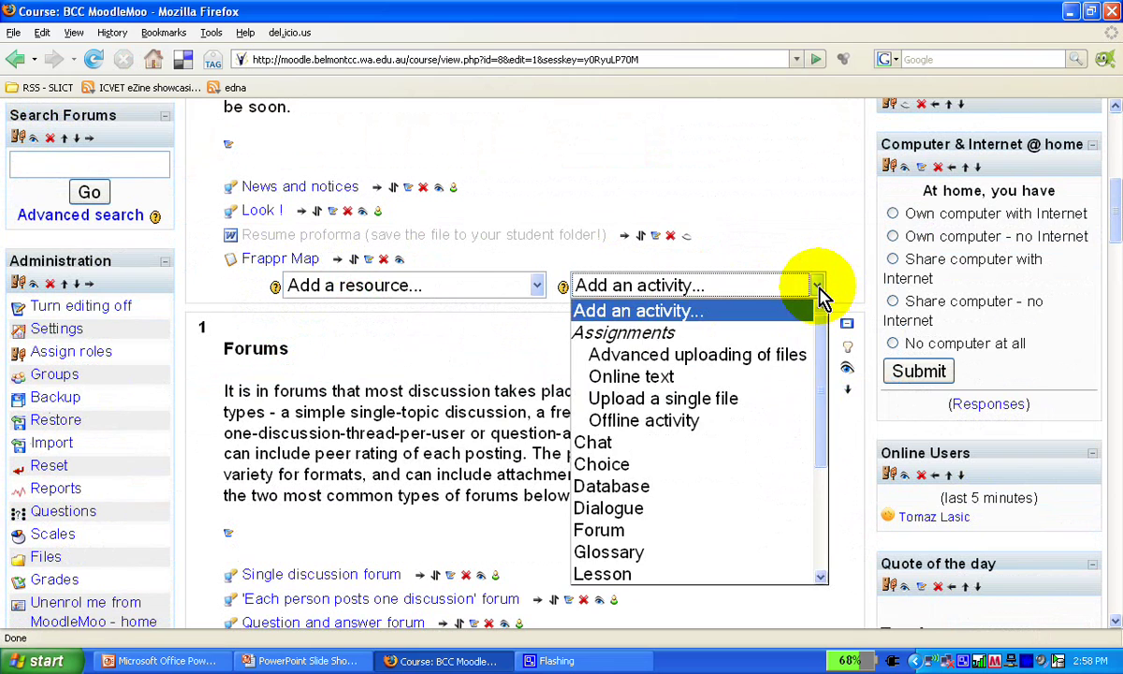
scroll(775, 522, down, 3)
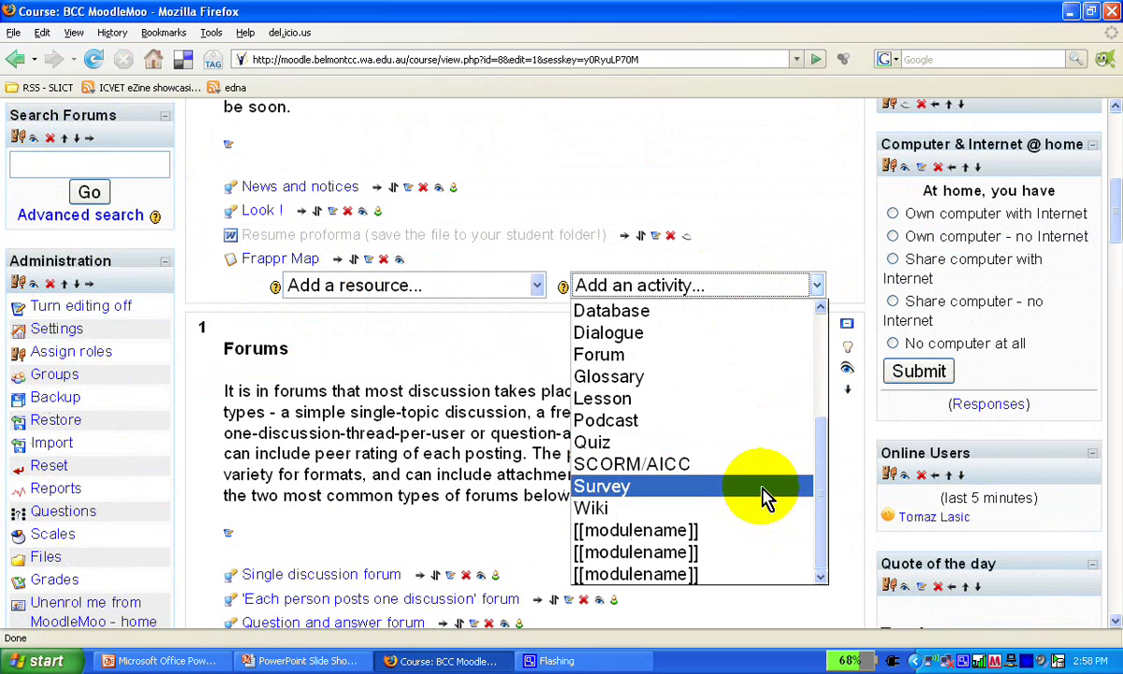
click(739, 513)
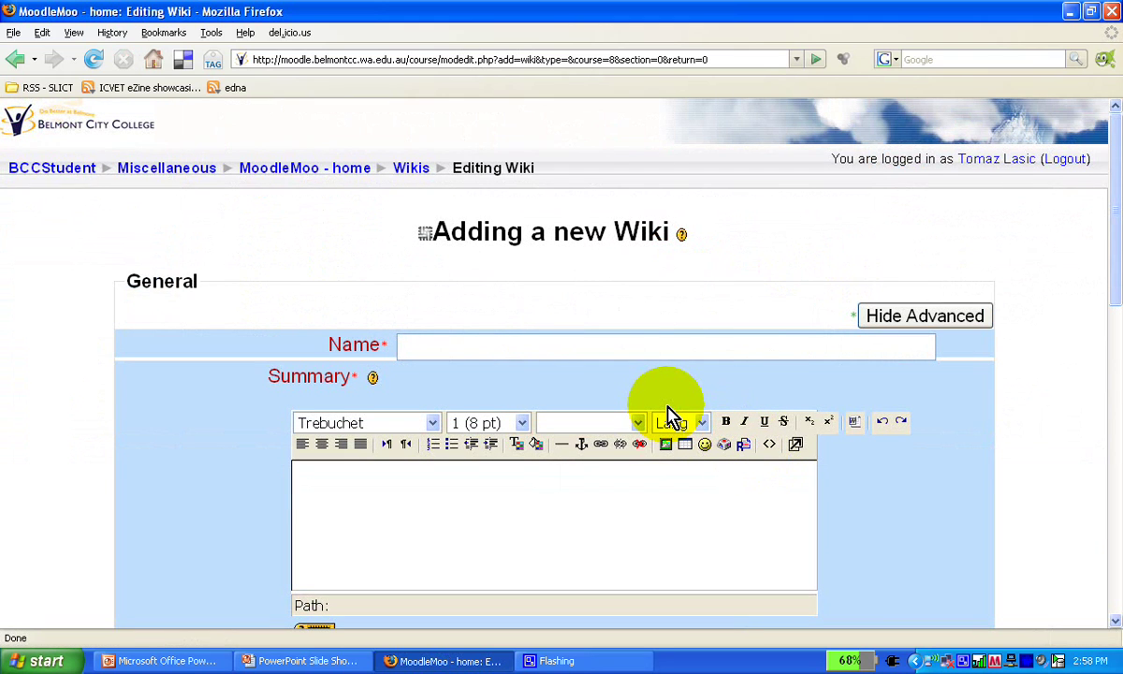
Name the wiki "Teaching with technology" with summary "What have been the positive and negative impacts of modern technologies on the job of a high school teacher?".
text(Teaching with technology)
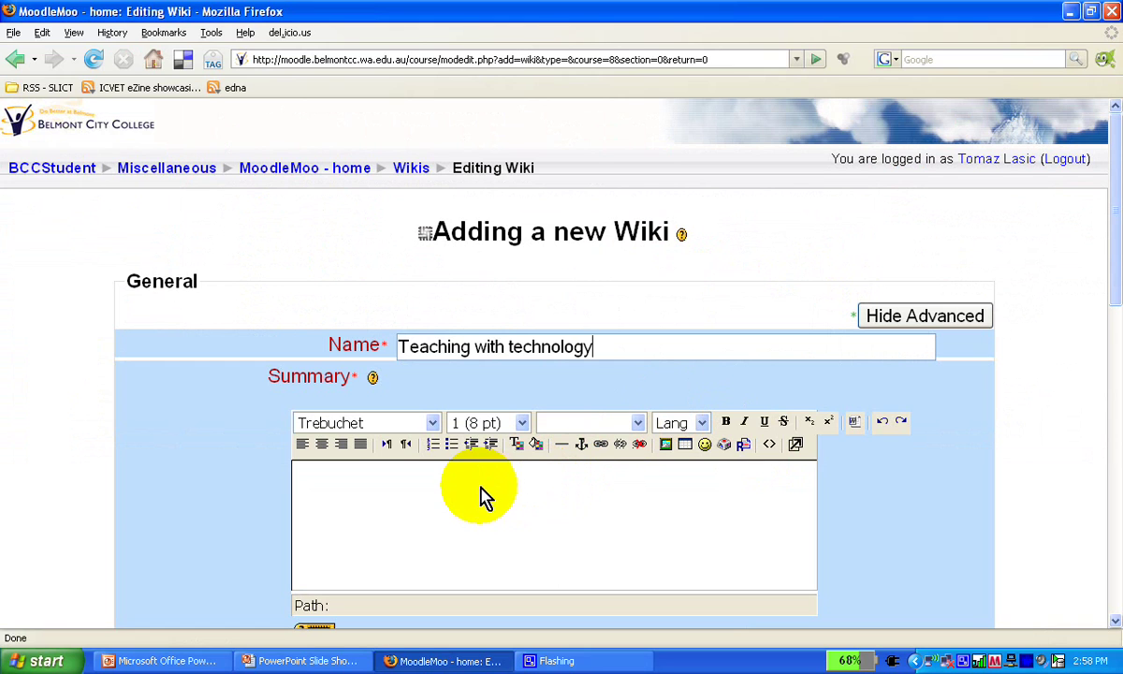
click(314, 476)
text(What have been the positive and negative impacts of modern technologies on the job of a high school teacher?)
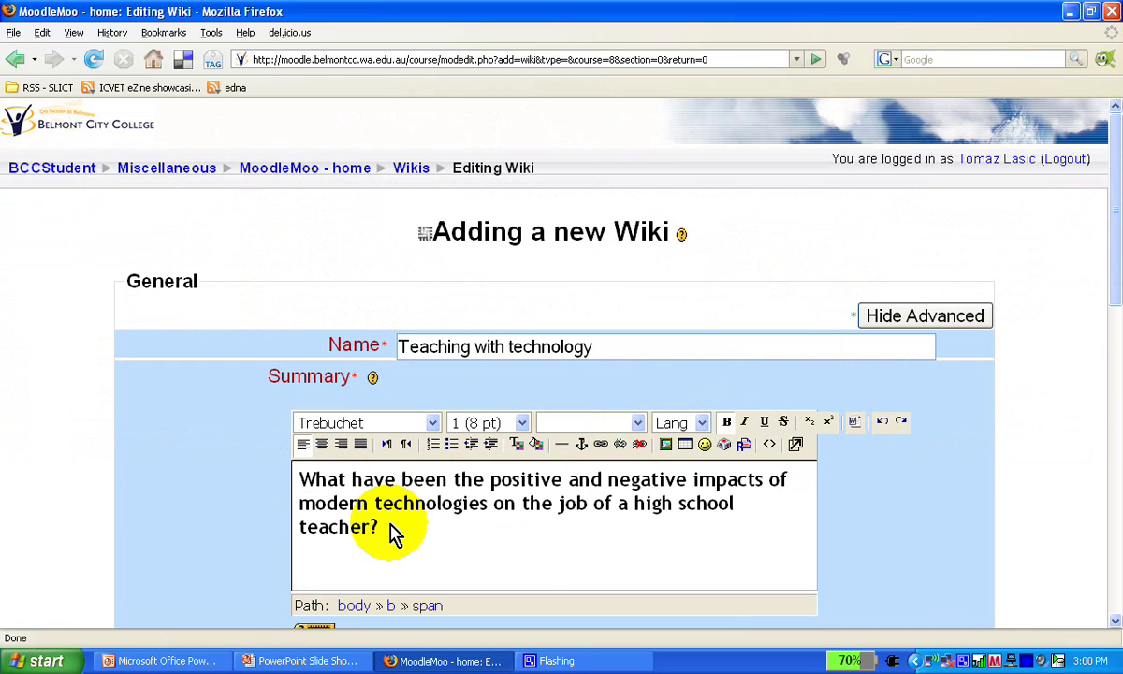
drag(379, 527, 314, 479)
click(401, 505)
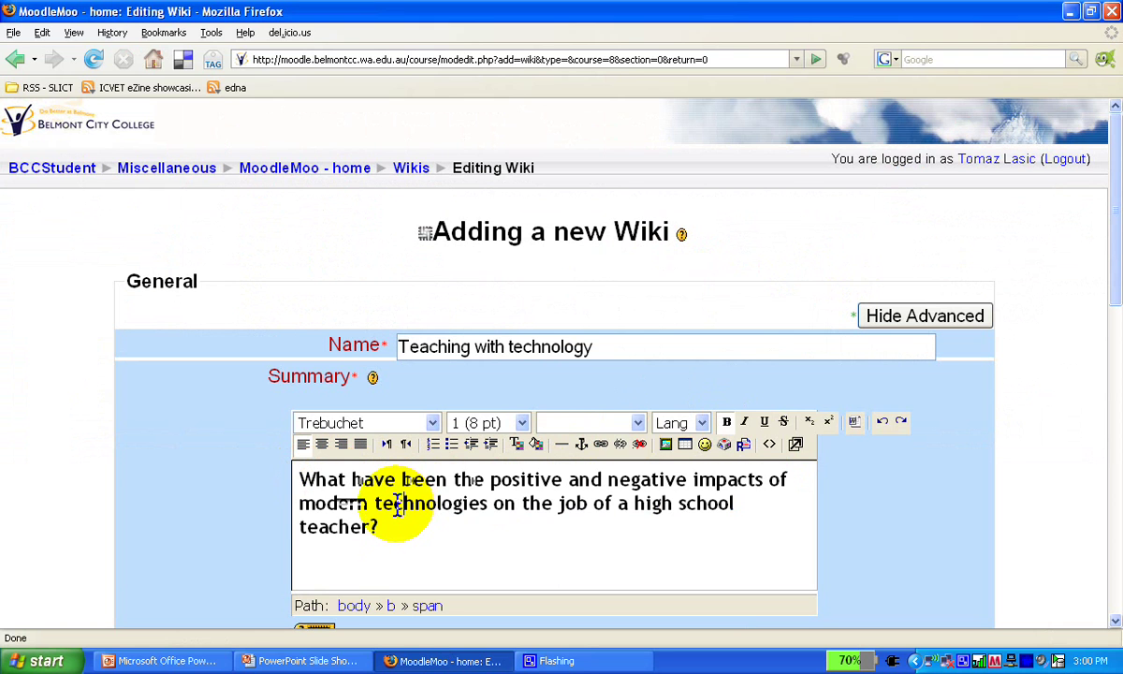
Set the wiki's optional page name to "teaching with technology", keep the other settings, and save and display the wiki.
scroll(411, 510, down, 4)
scroll(637, 383, down, 3)
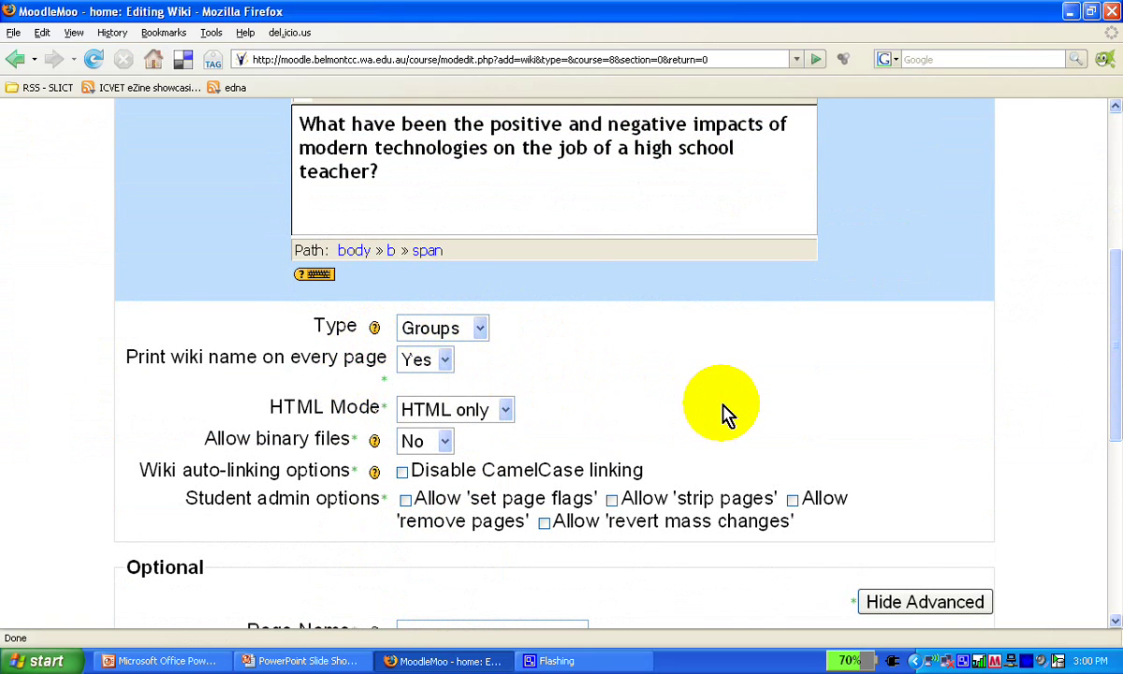
scroll(724, 413, down, 3)
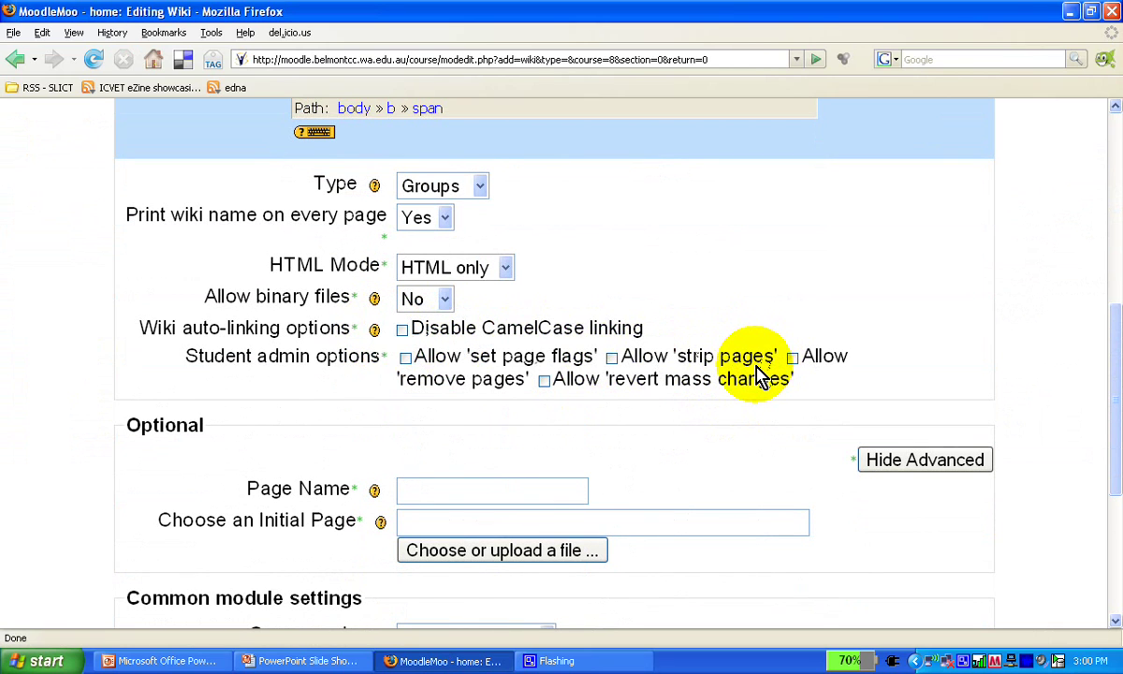
scroll(756, 372, down, 1)
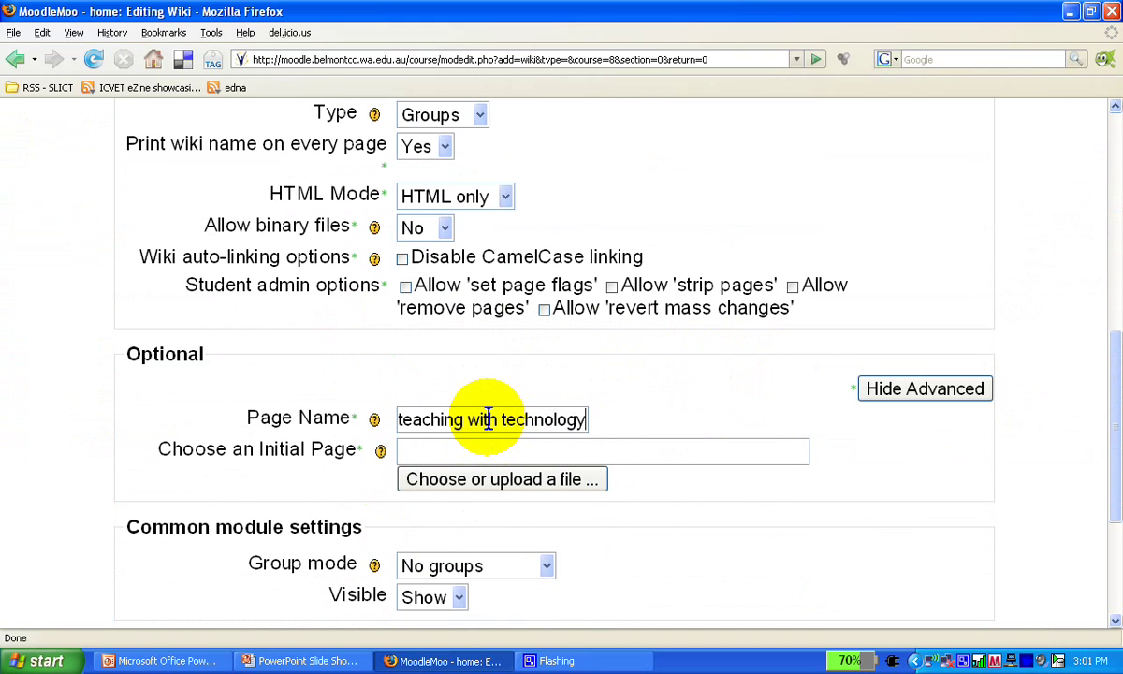
scroll(778, 398, down, 1)
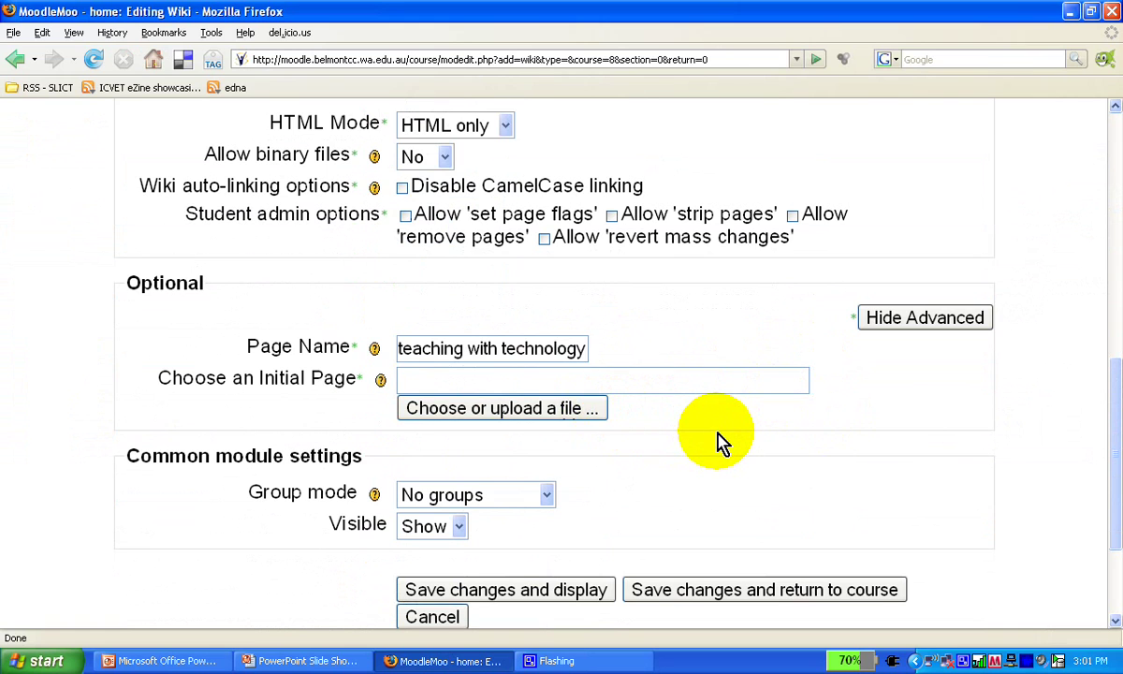
scroll(718, 445, down, 2)
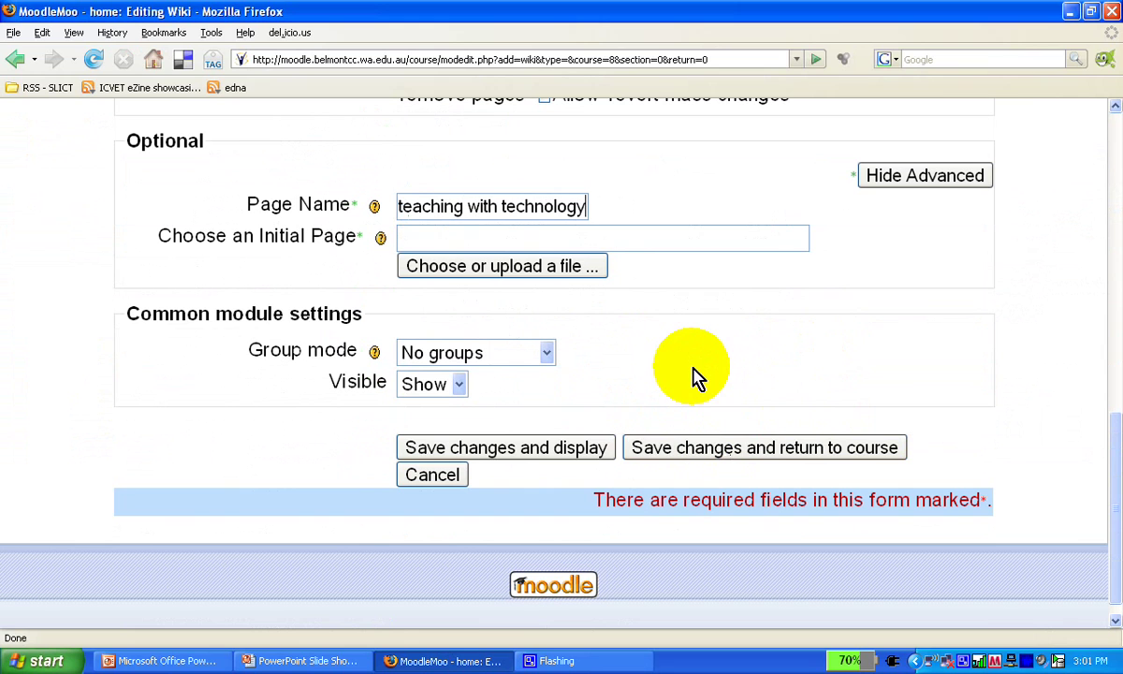
click(572, 454)
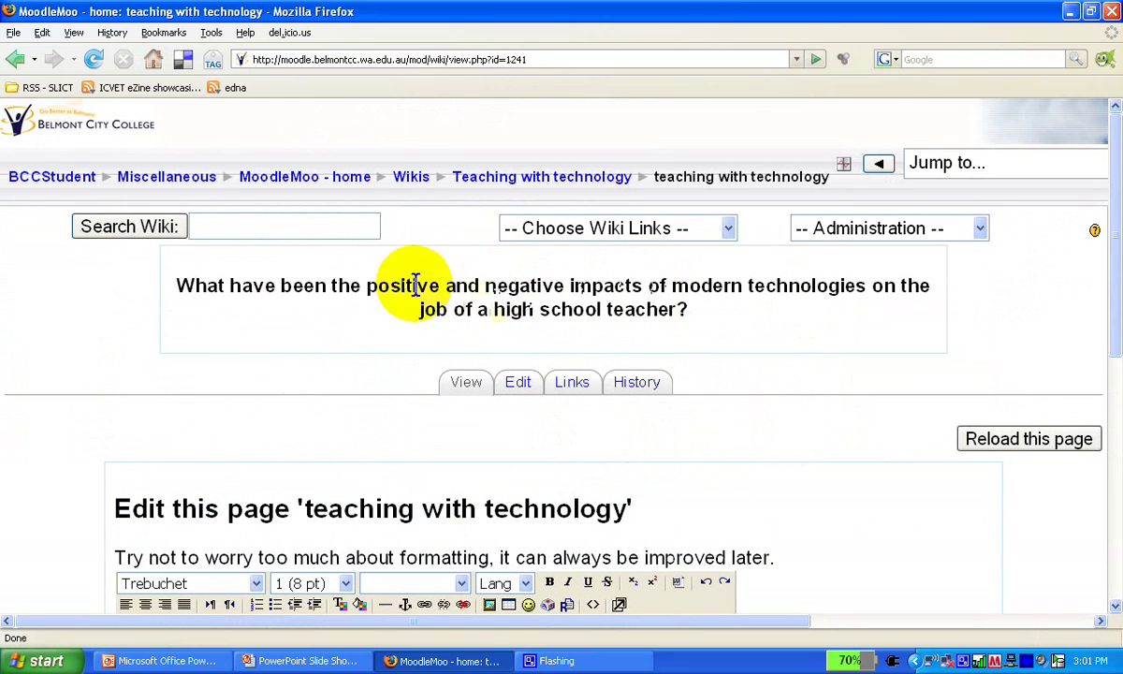
Write "the use of internet in research has been a huge positive" and a line on kids wasting time on internet, and save the page.
drag(194, 287, 729, 329)
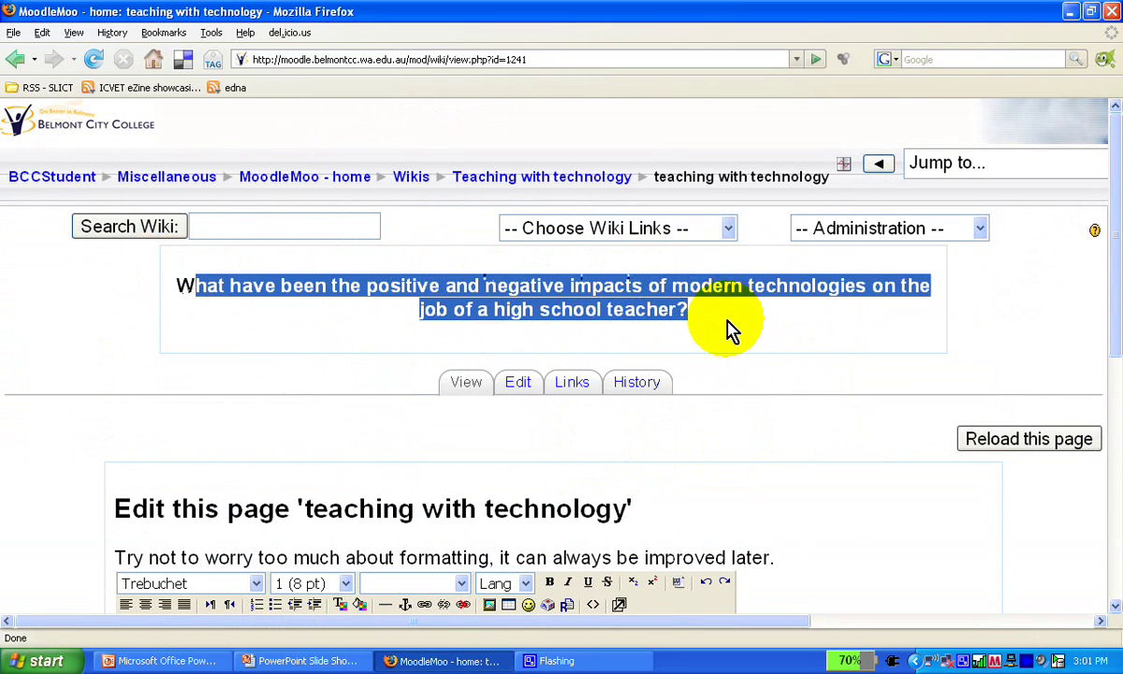
scroll(768, 355, down, 6)
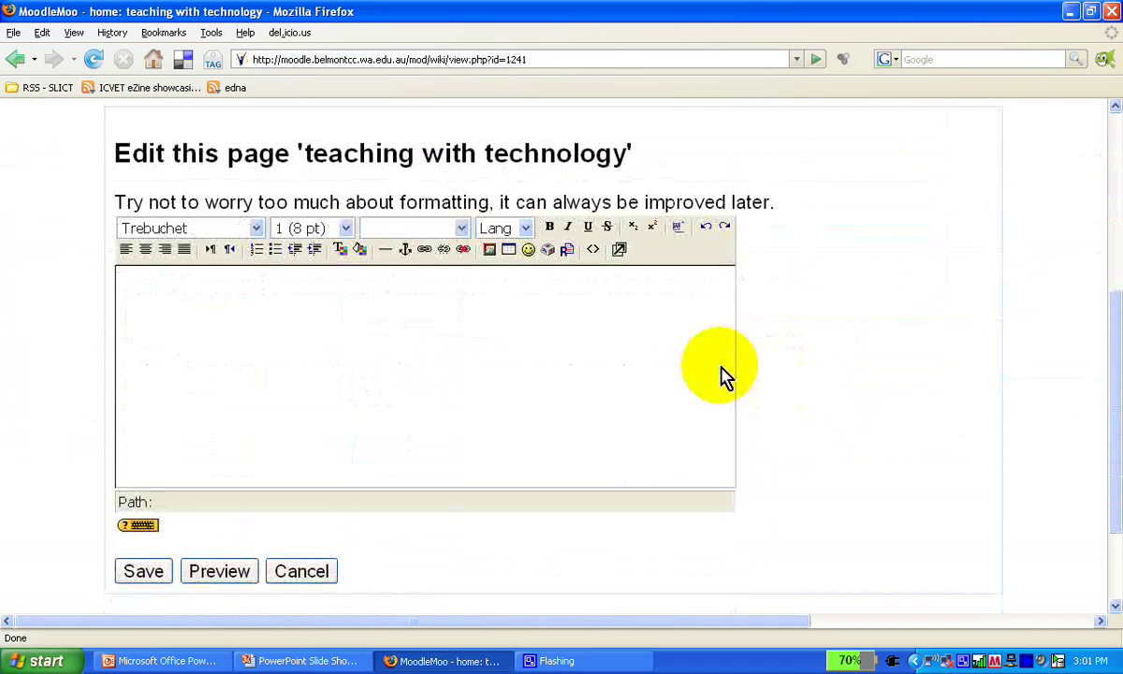
click(418, 305)
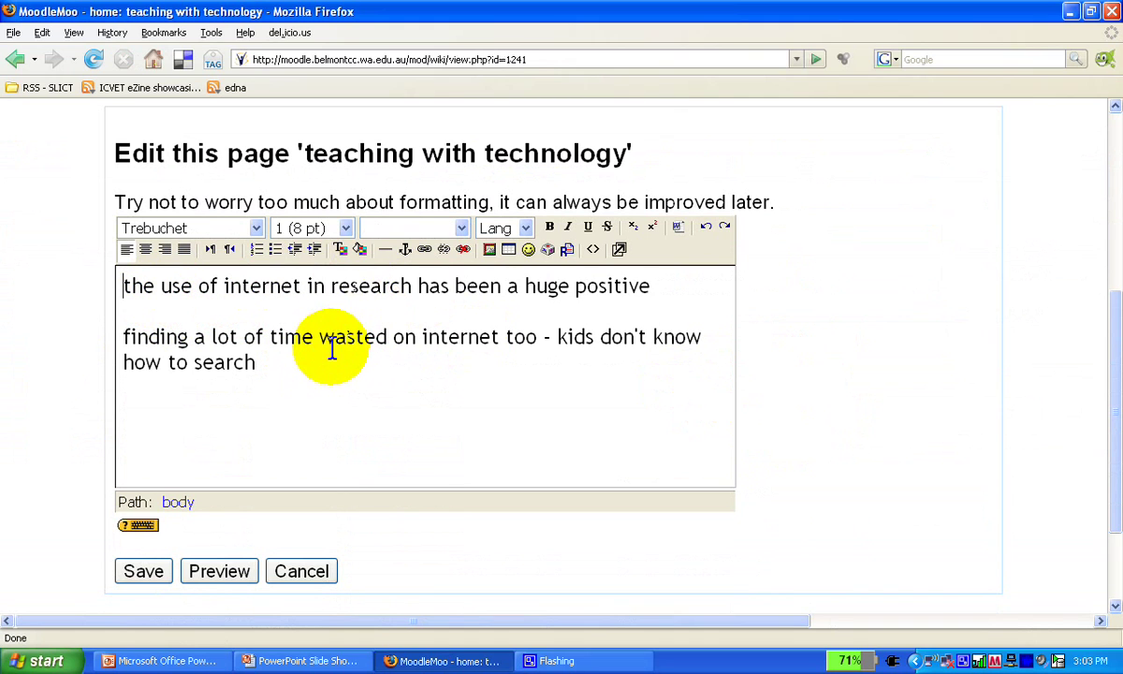
click(150, 572)
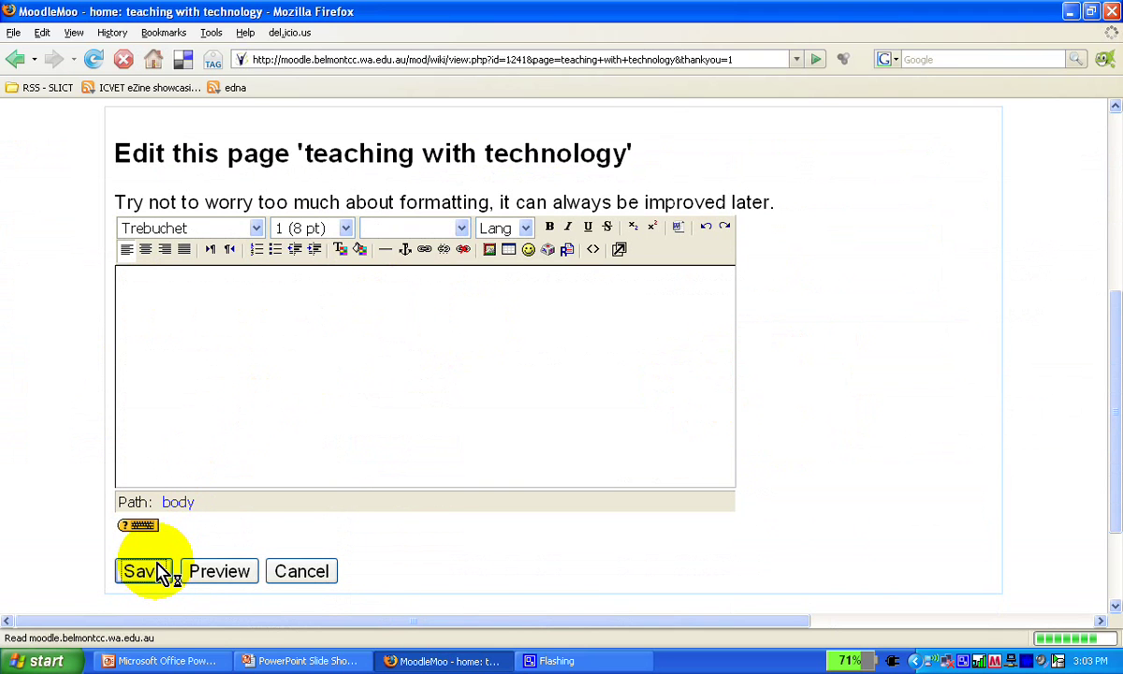
Open the "Teaching with technology" wiki from the course page and review its question and current entries.
scroll(655, 517, down, 3)
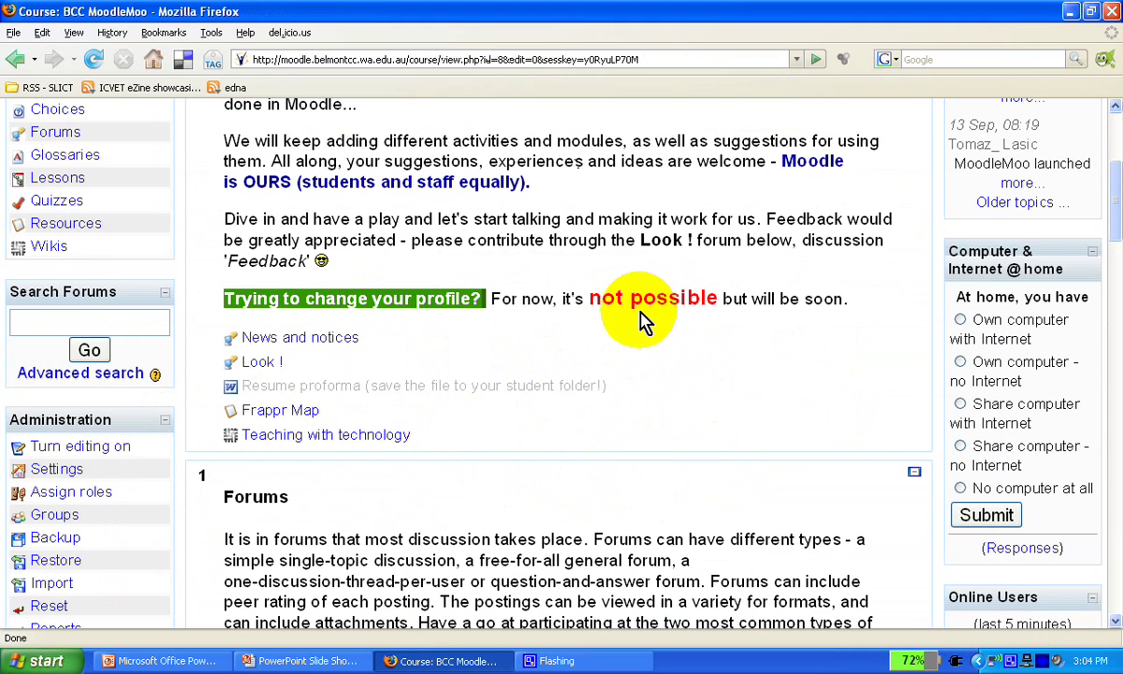
click(385, 436)
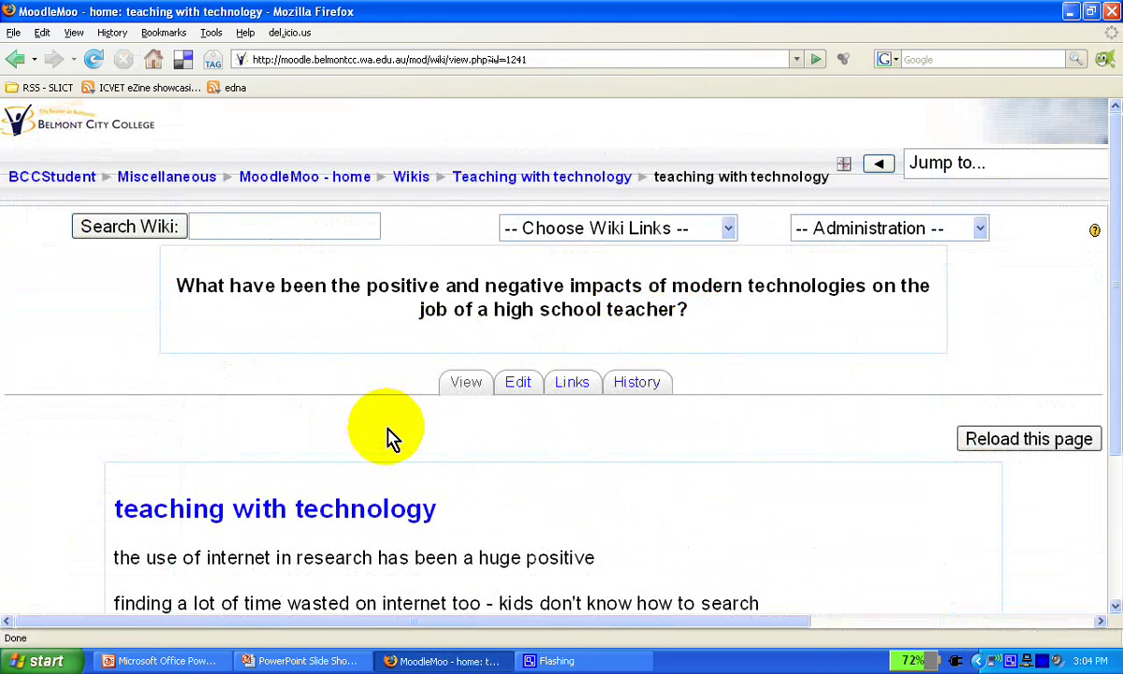
drag(407, 283, 459, 295)
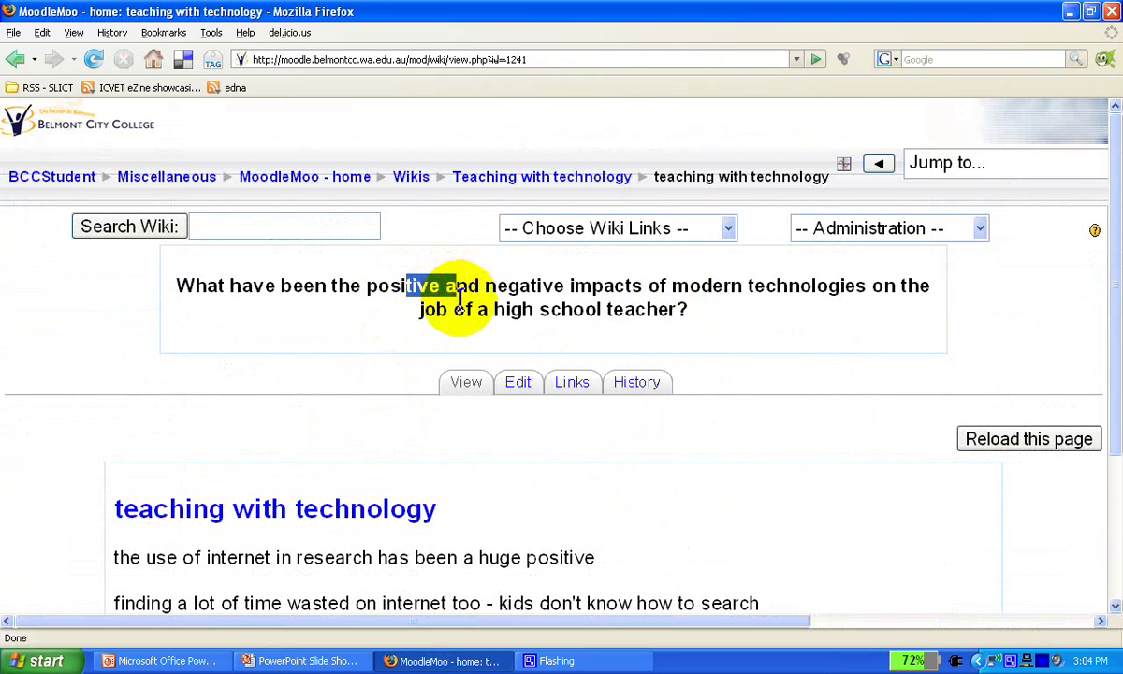
click(502, 321)
scroll(501, 337, down, 3)
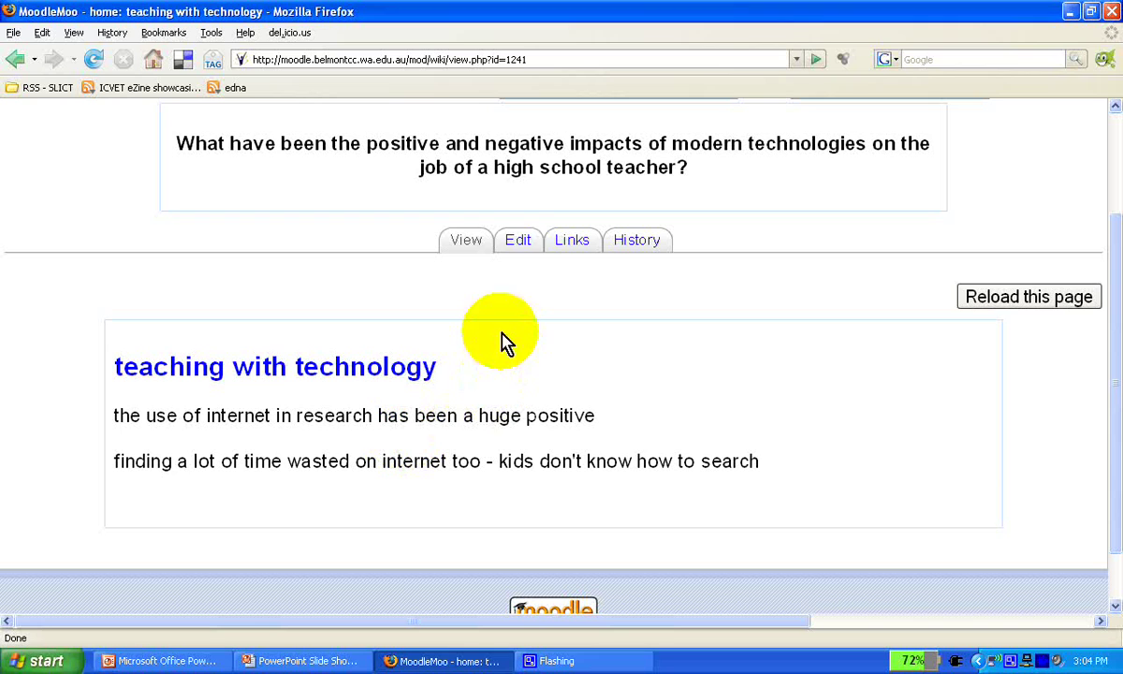
Open the wiki page for editing and add the headings "Positive" above the first entry and "Negative" above the second.
click(526, 253)
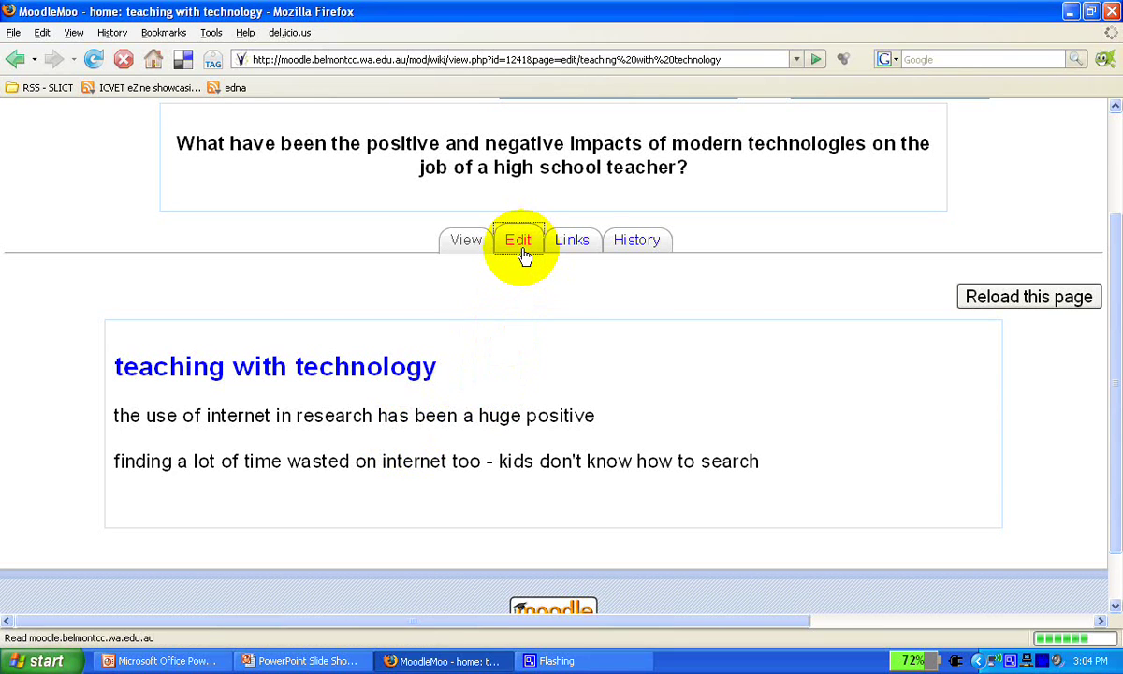
scroll(505, 456, down, 4)
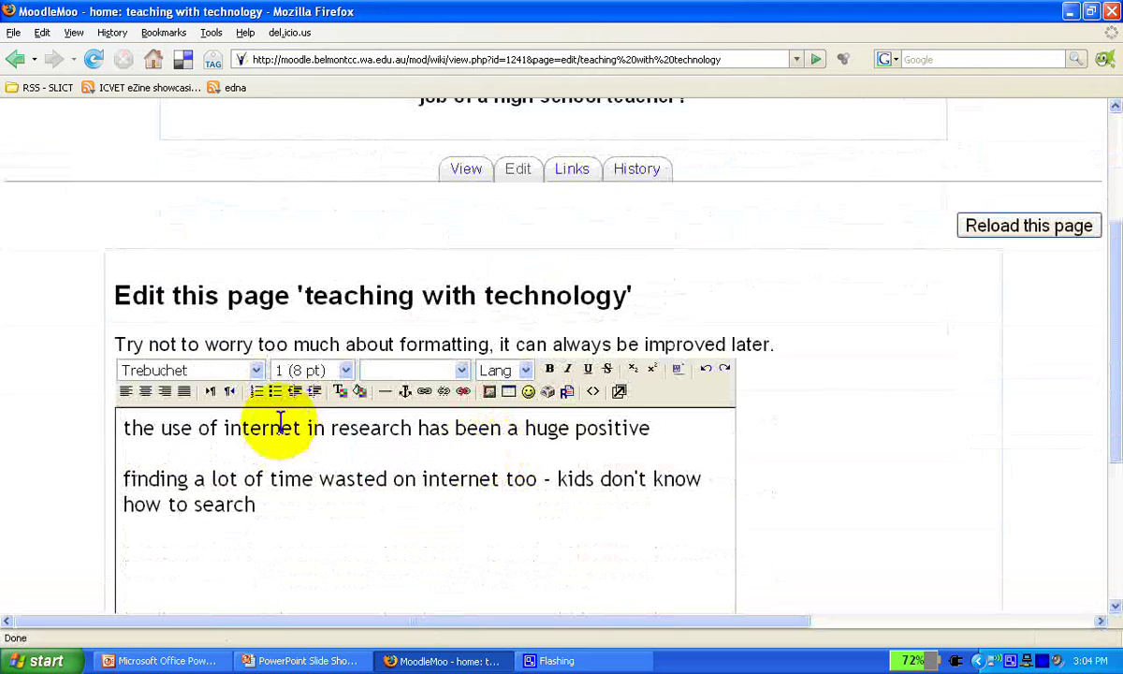
click(125, 426)
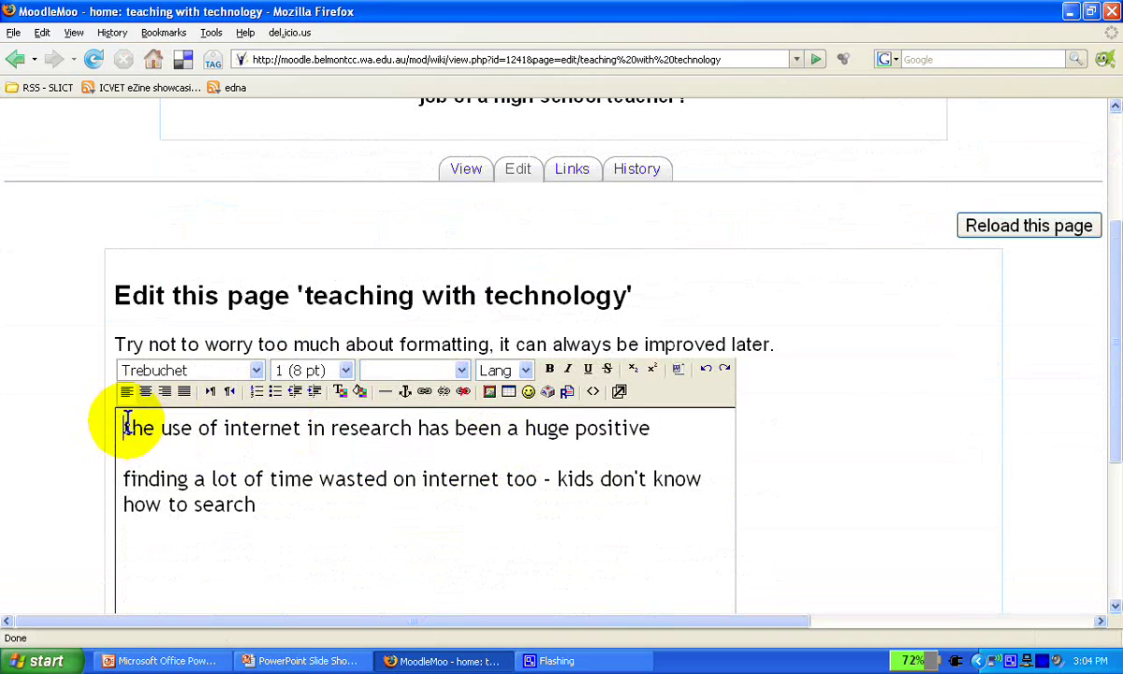
text(P)
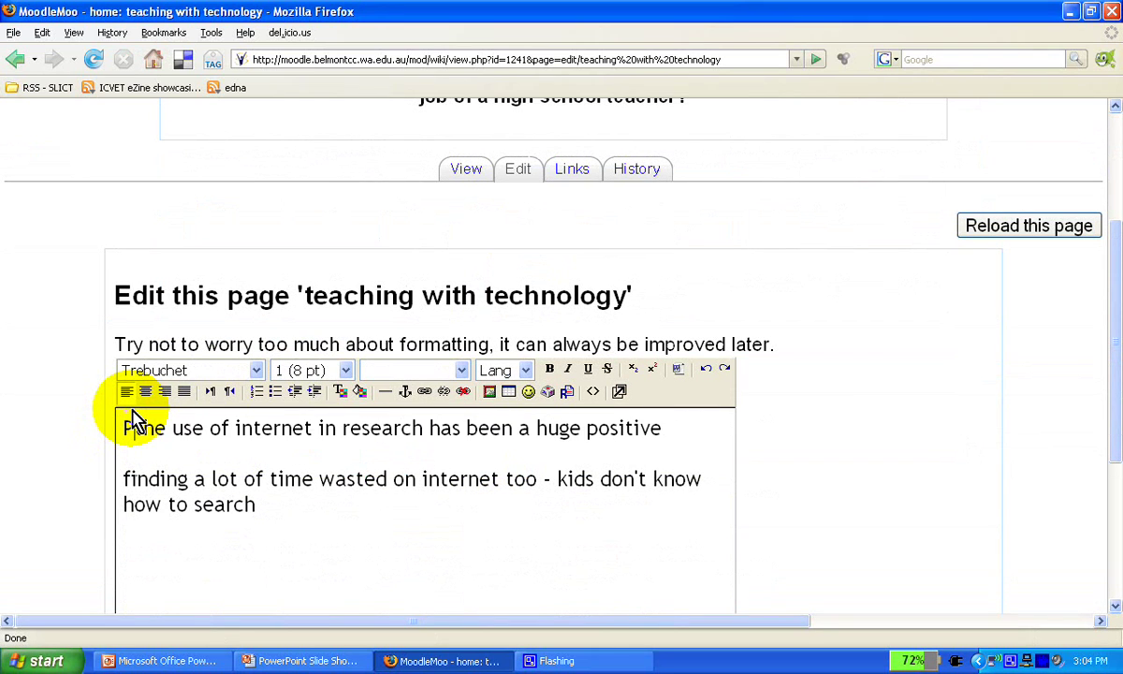
text(ositive)
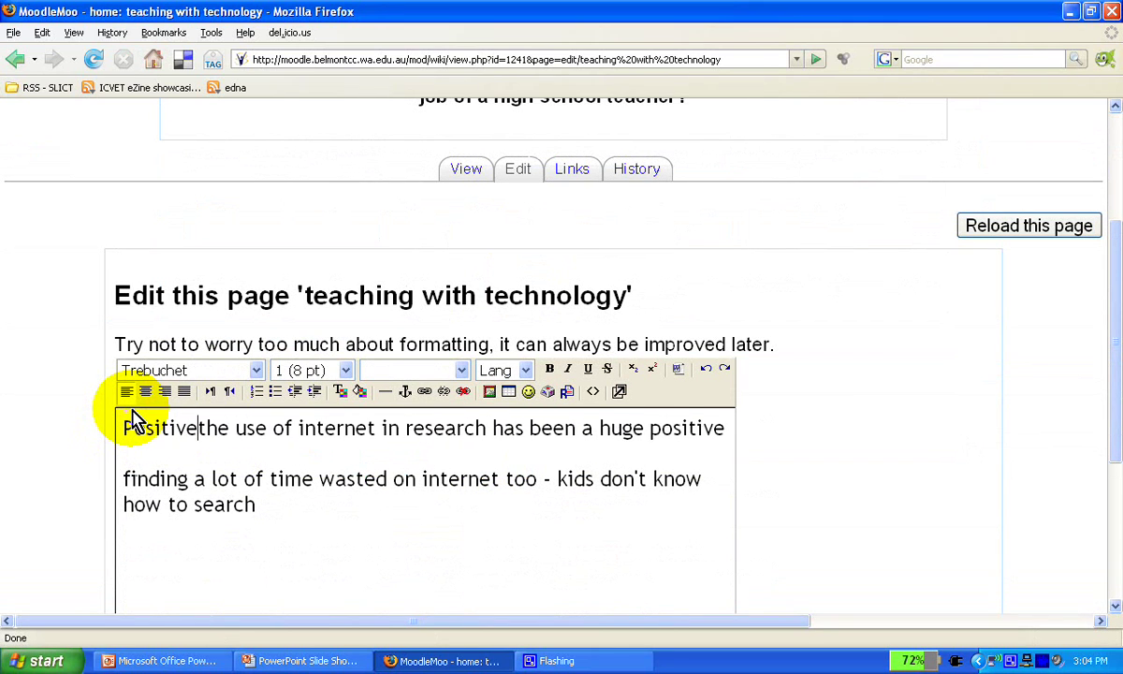
key(Return)
key(Return)
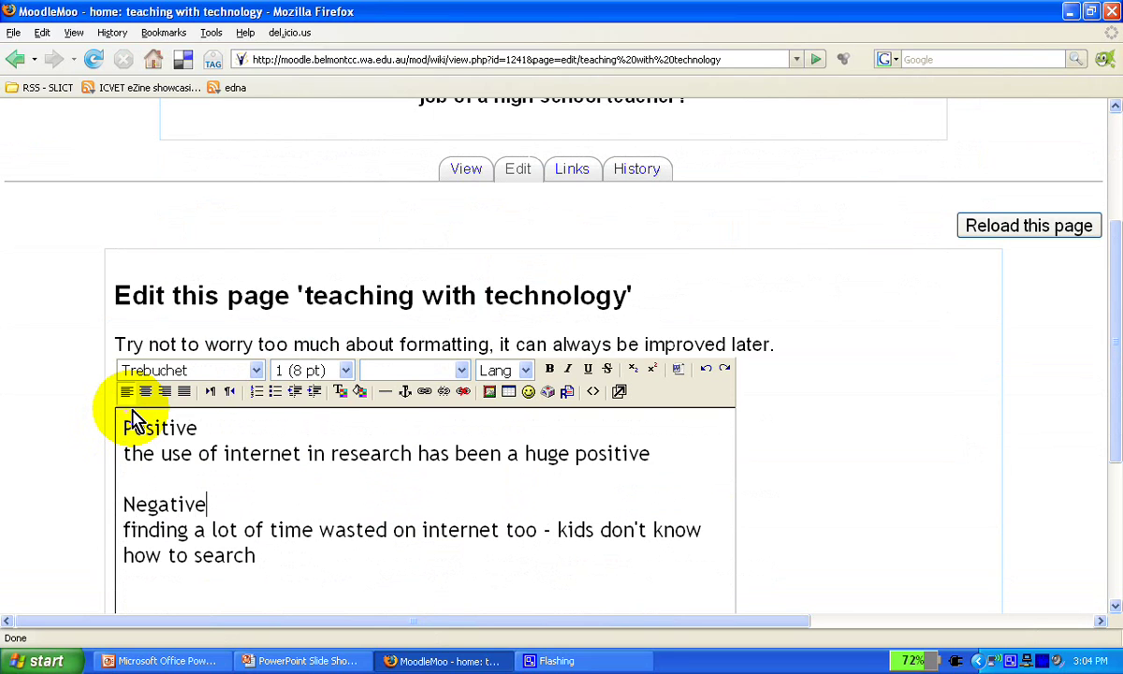
Under Positive add "by using Moodle kids are not bound just to class anymore"; under Negative, an entry about messaging abuse needing monitoring or turning off.
click(670, 465)
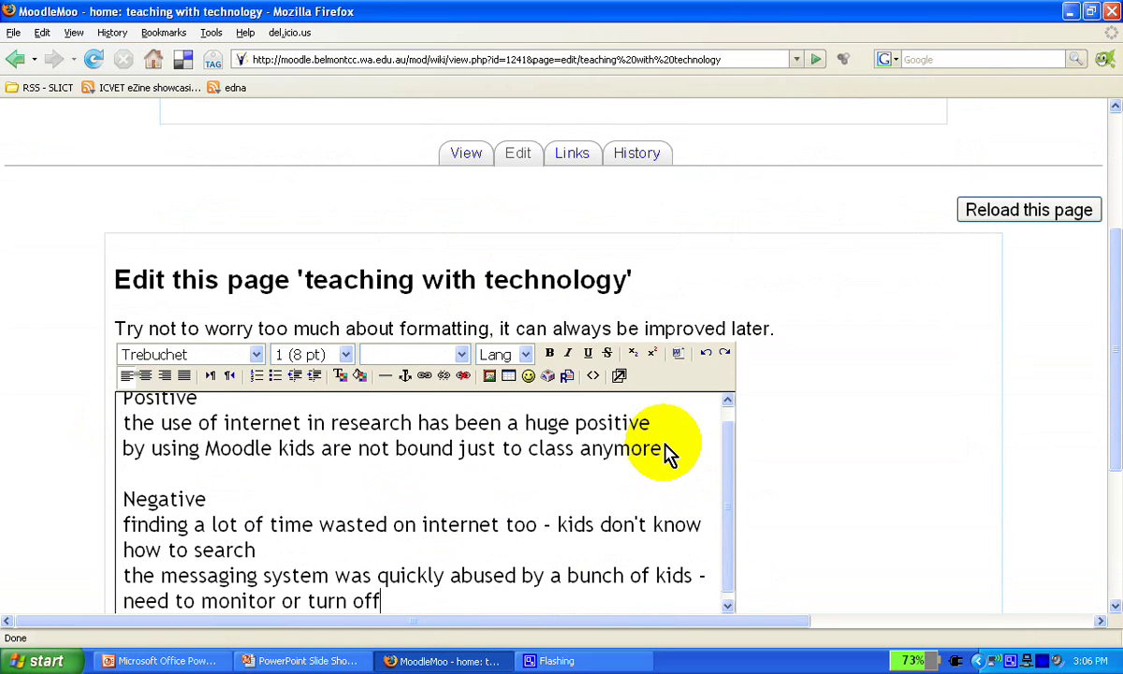
scroll(666, 452, up, 1)
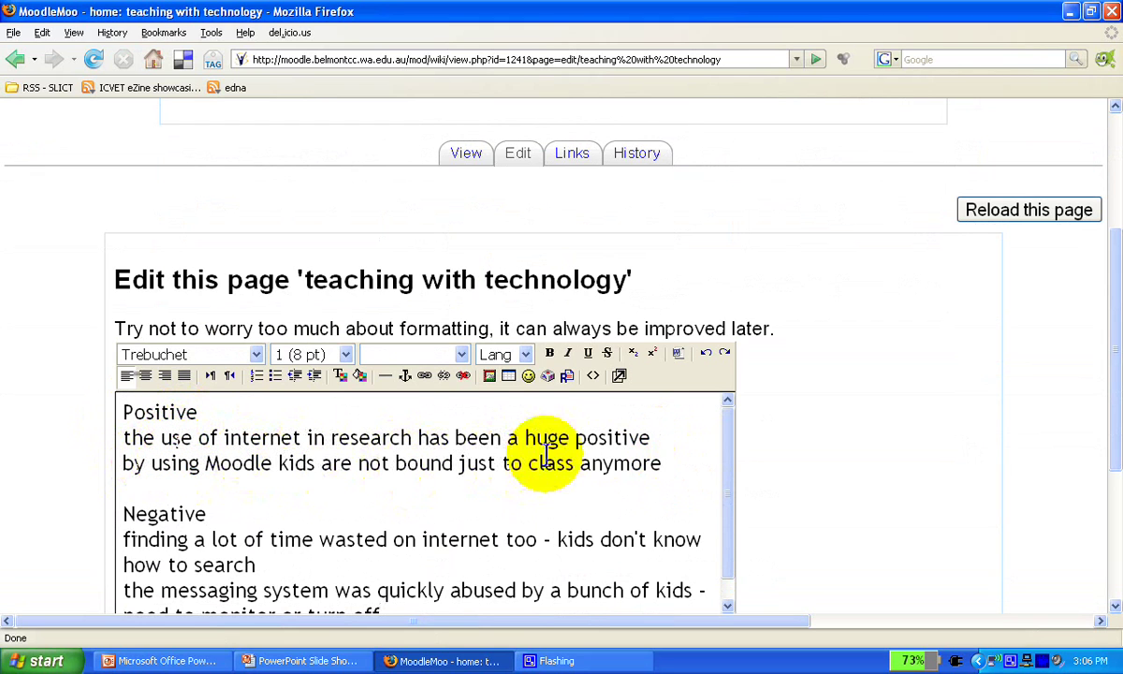
scroll(538, 465, down, 3)
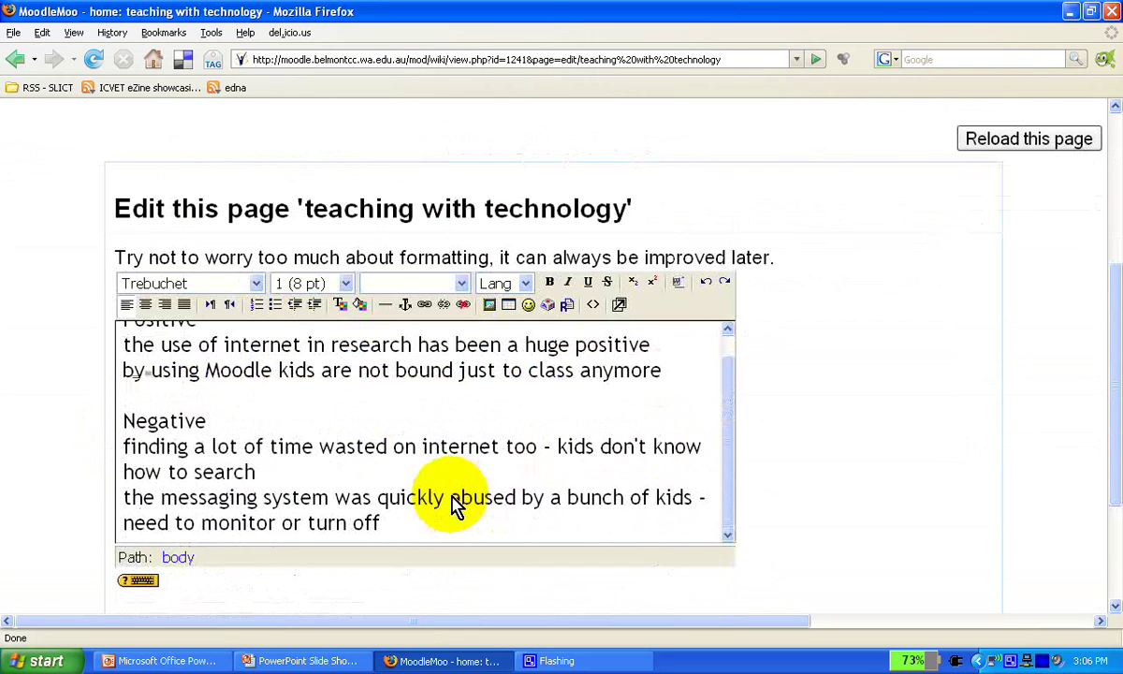
drag(130, 501, 401, 527)
click(429, 497)
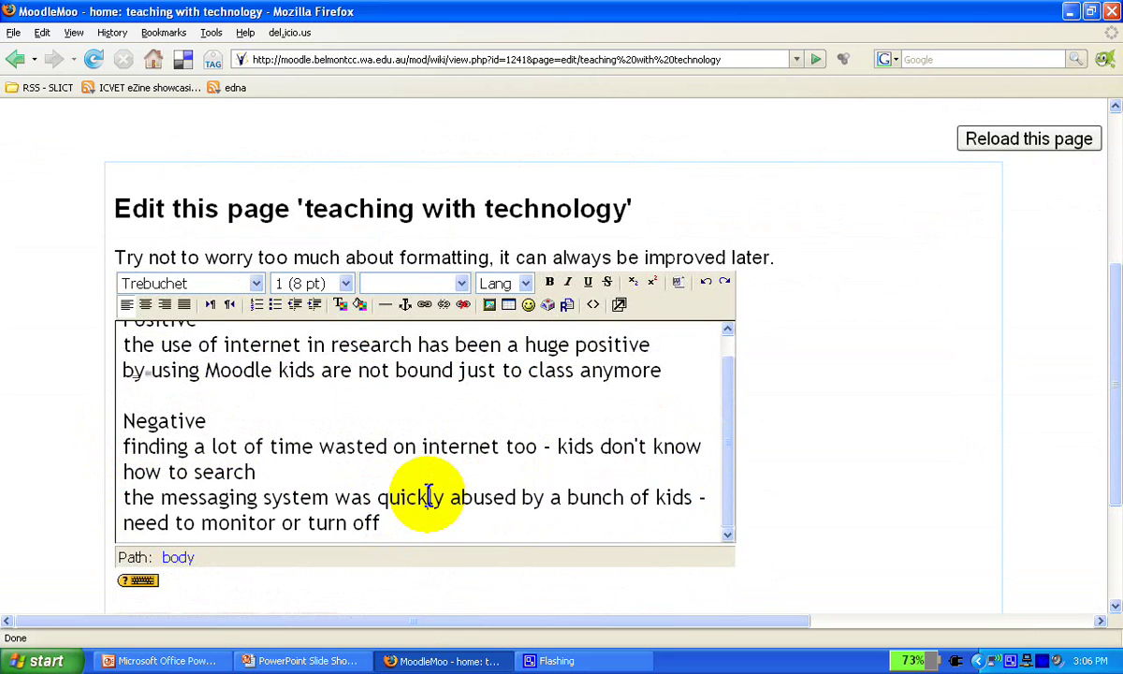
scroll(430, 497, down, 2)
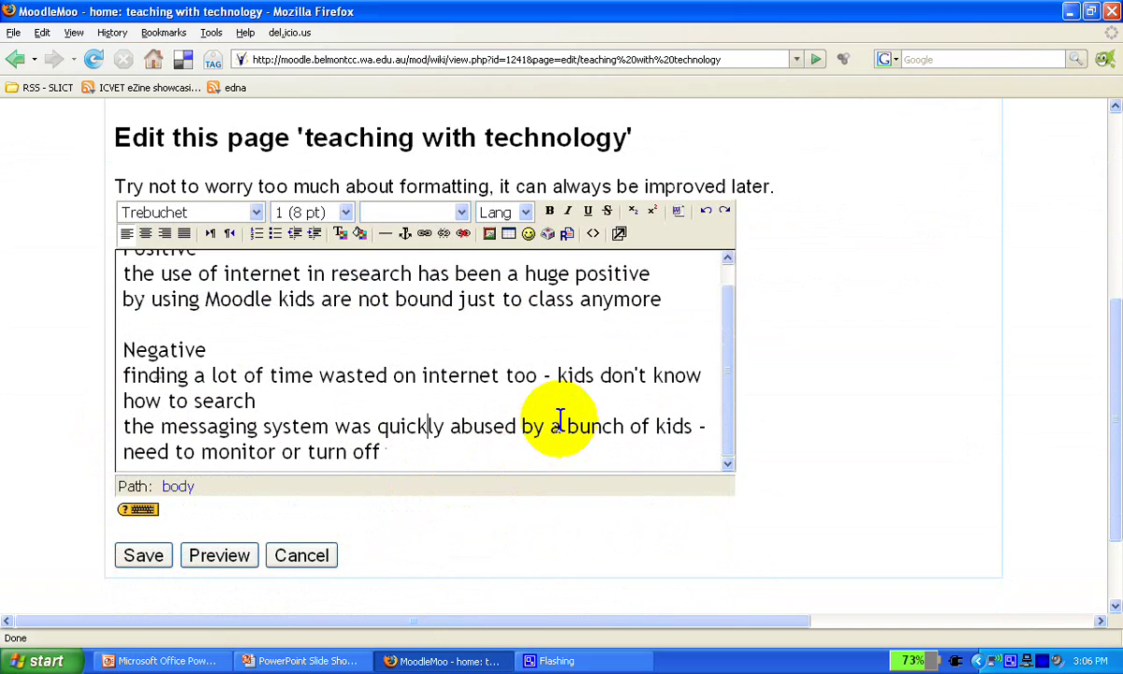
Save the edited wiki page and review its Positive and Negative entries on the saved page.
drag(727, 377, 733, 360)
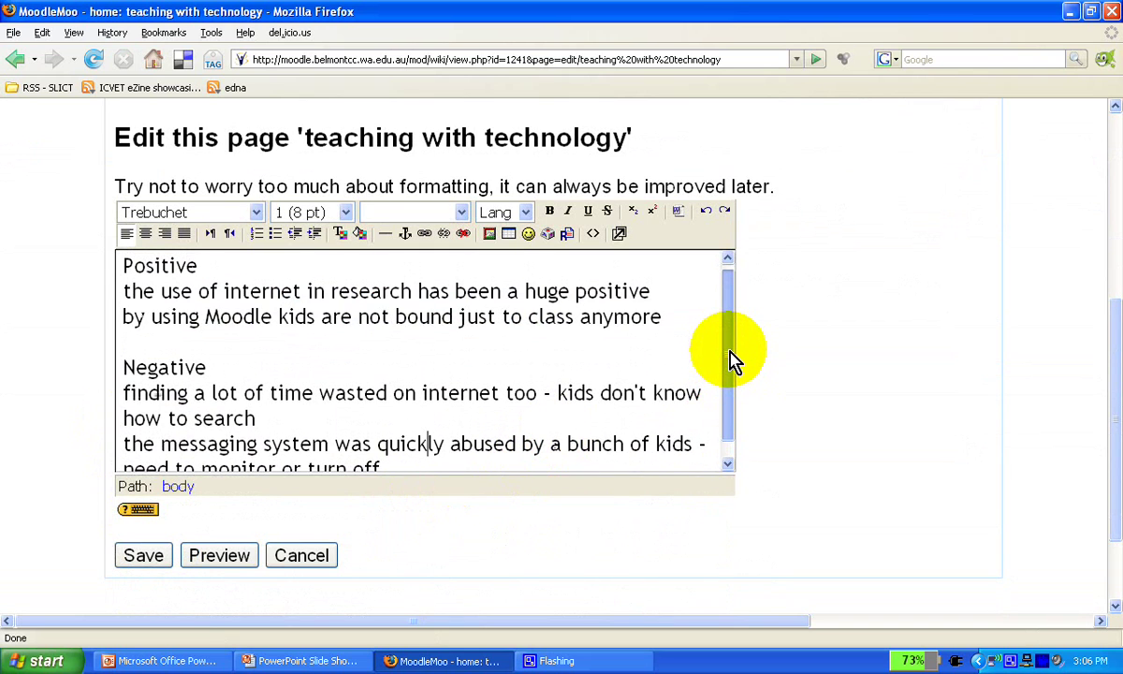
click(135, 554)
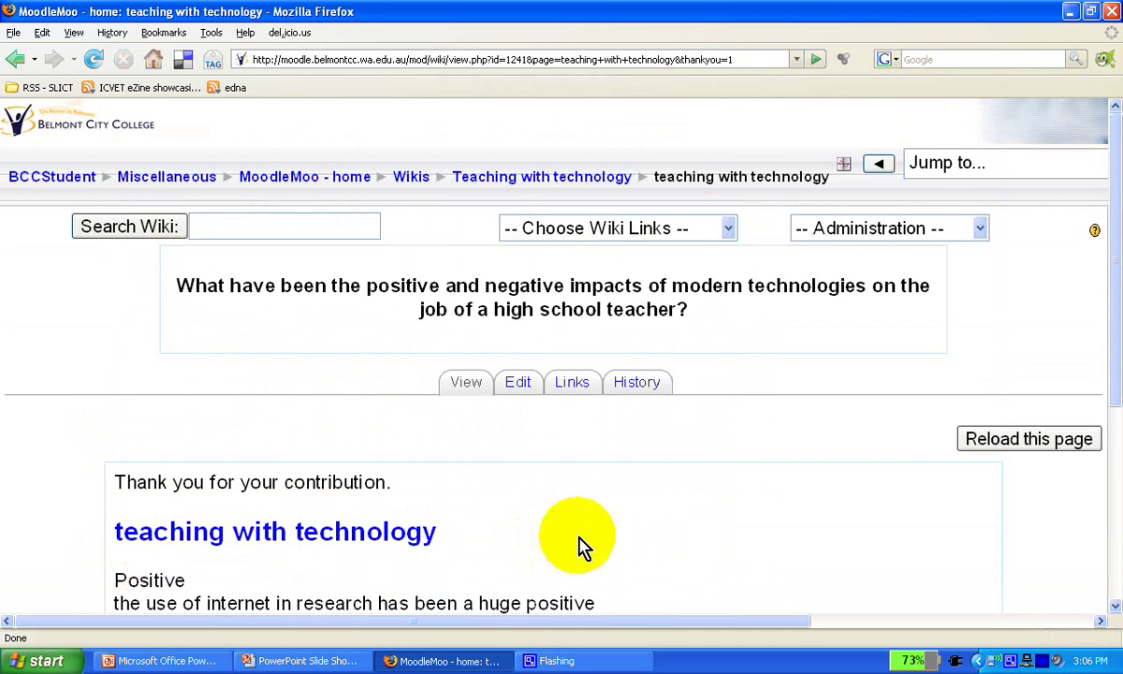
scroll(579, 547, down, 4)
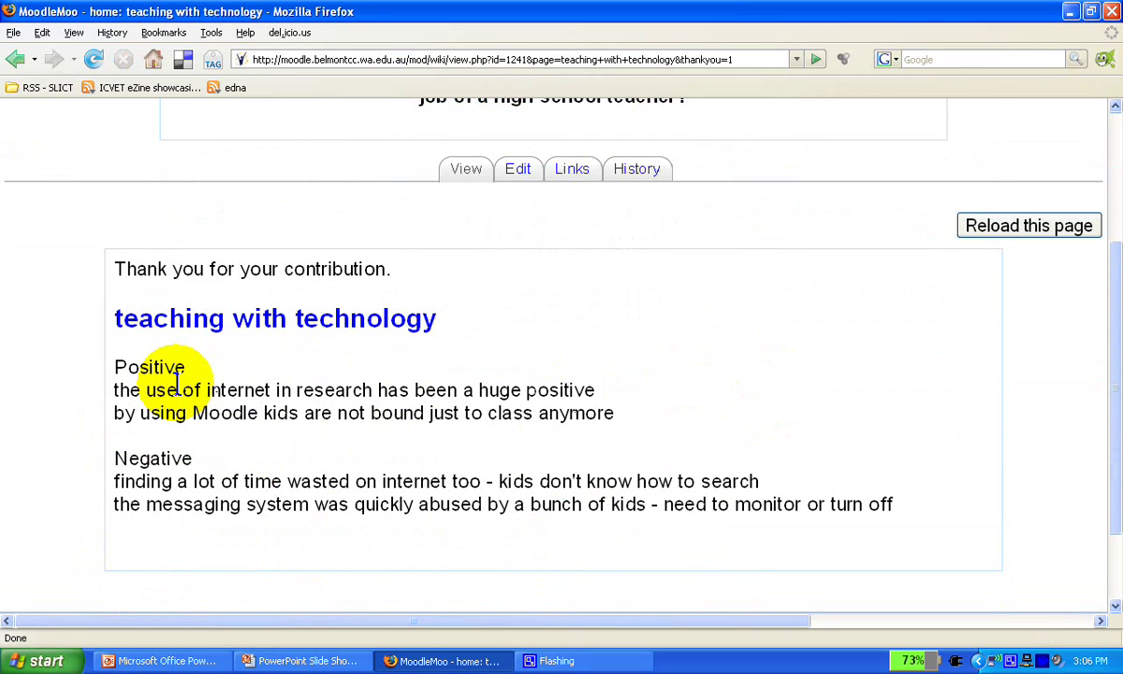
Open the wiki page's history and examine the differences between version 2 and version 1.
click(640, 169)
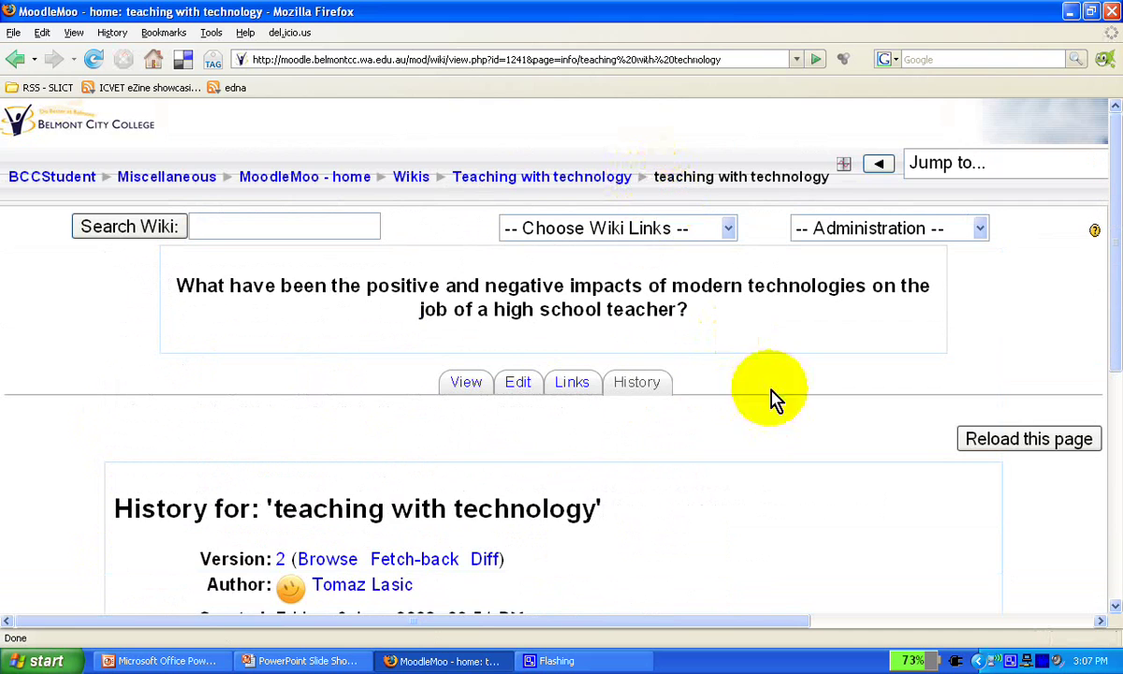
scroll(853, 516, down, 6)
scroll(837, 495, down, 2)
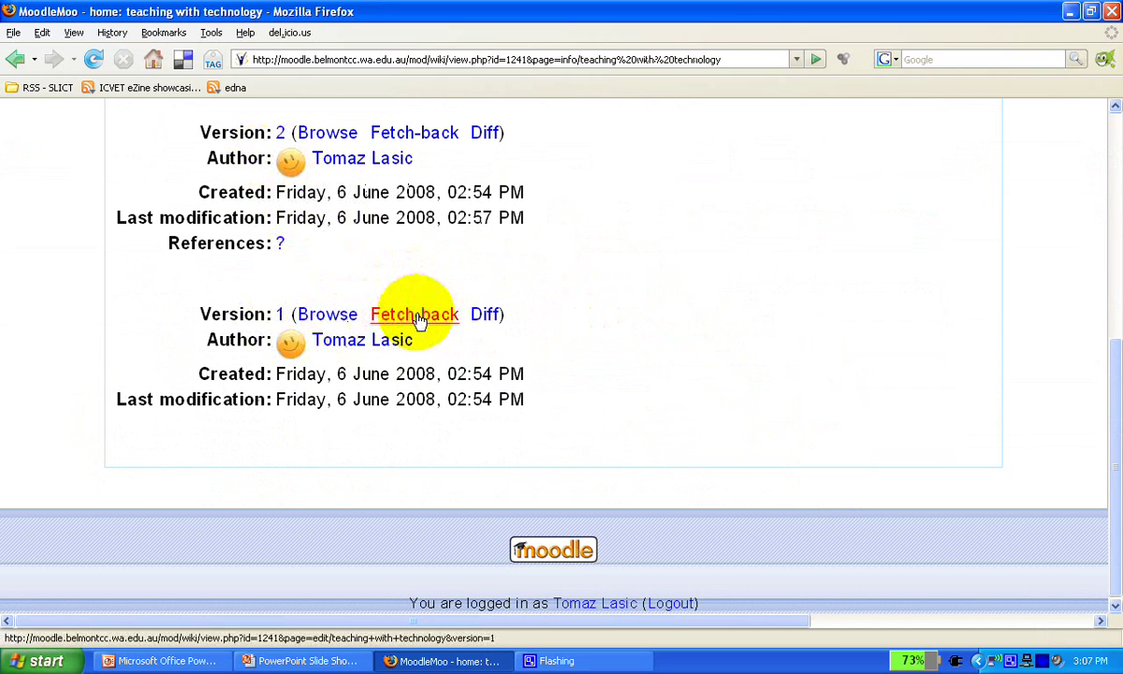
click(487, 133)
scroll(614, 514, down, 5)
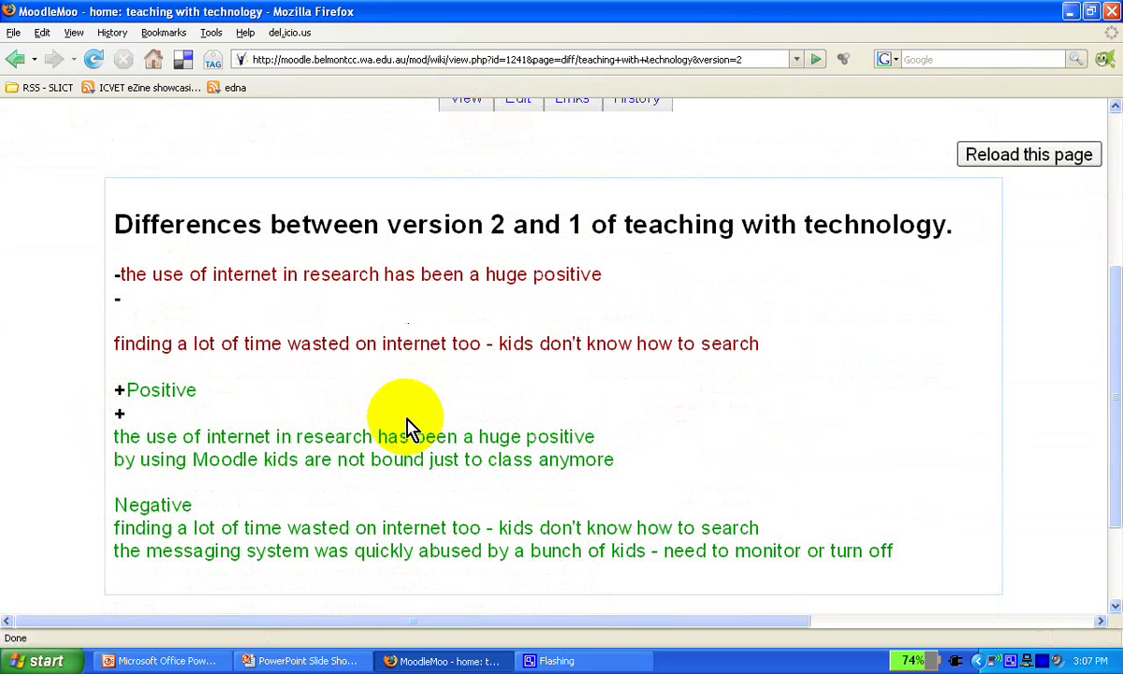
scroll(409, 426, down, 3)
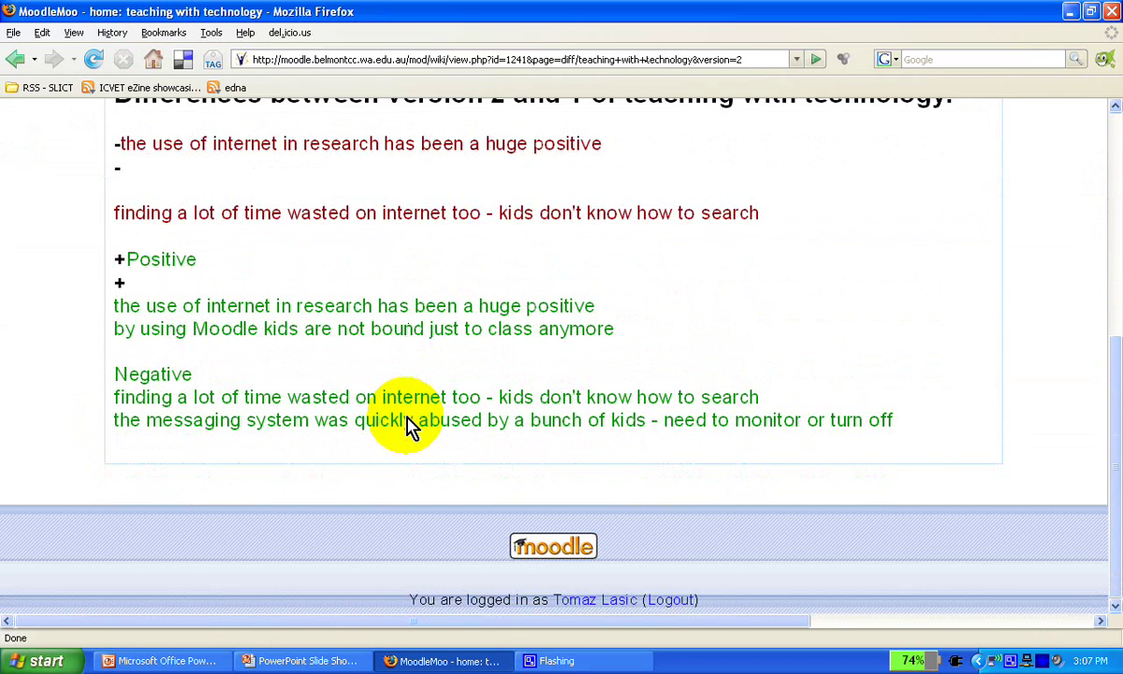
scroll(409, 426, up, 5)
scroll(409, 425, up, 1)
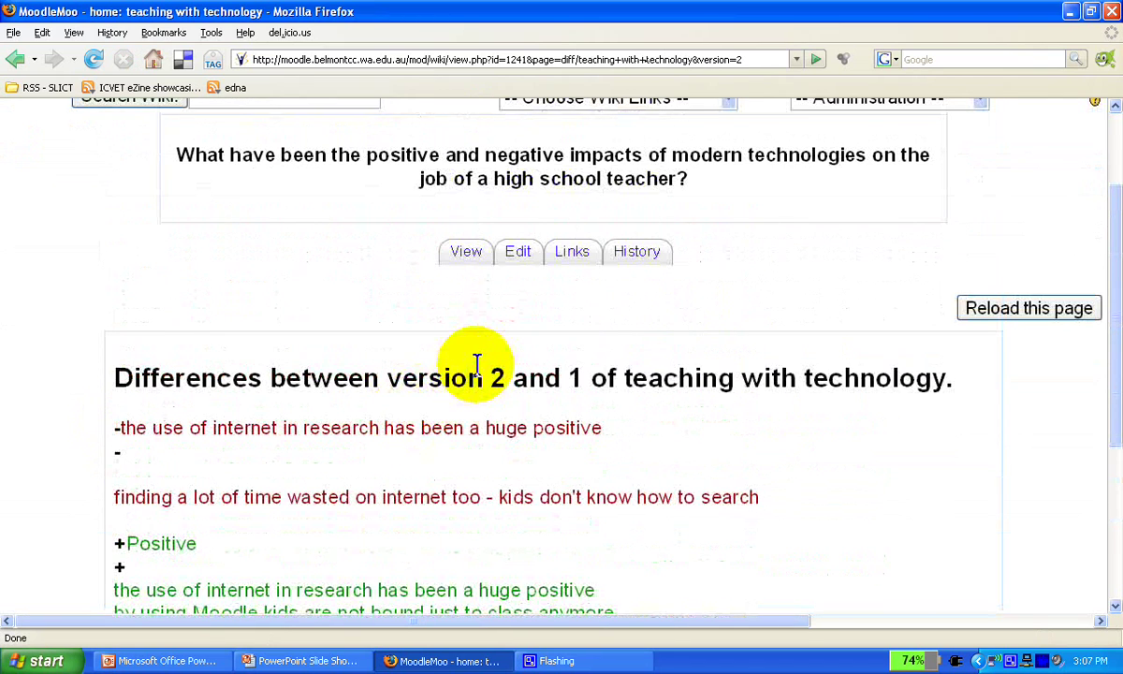
Return to the page history and browse the content of version 1.
click(632, 262)
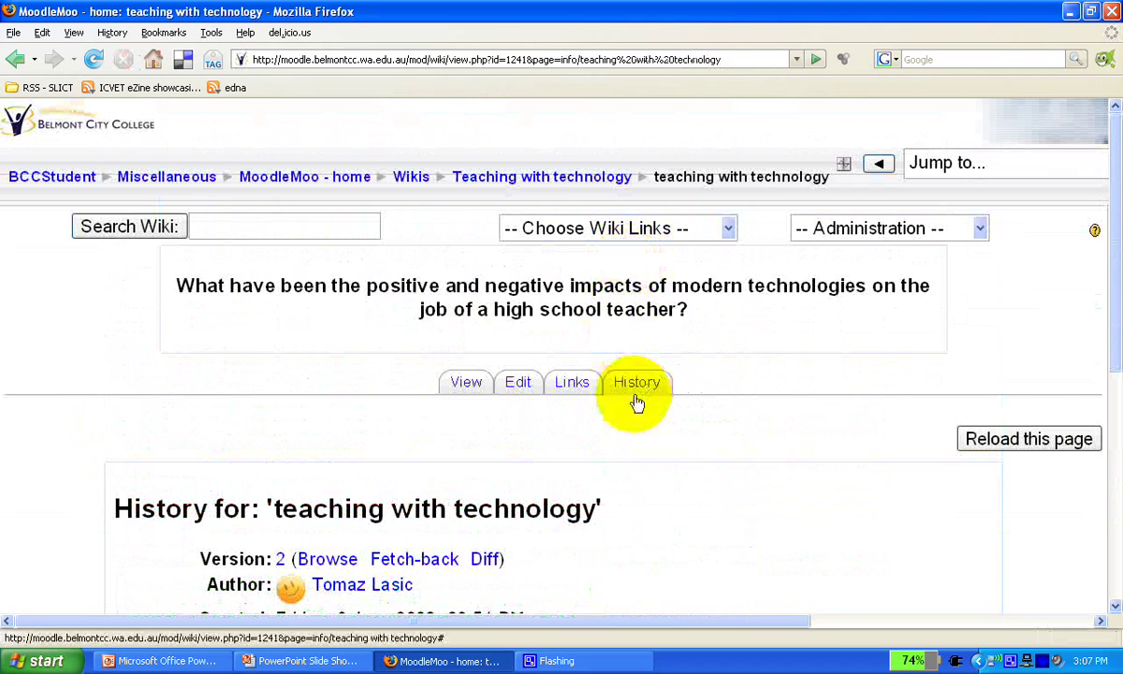
scroll(602, 473, down, 3)
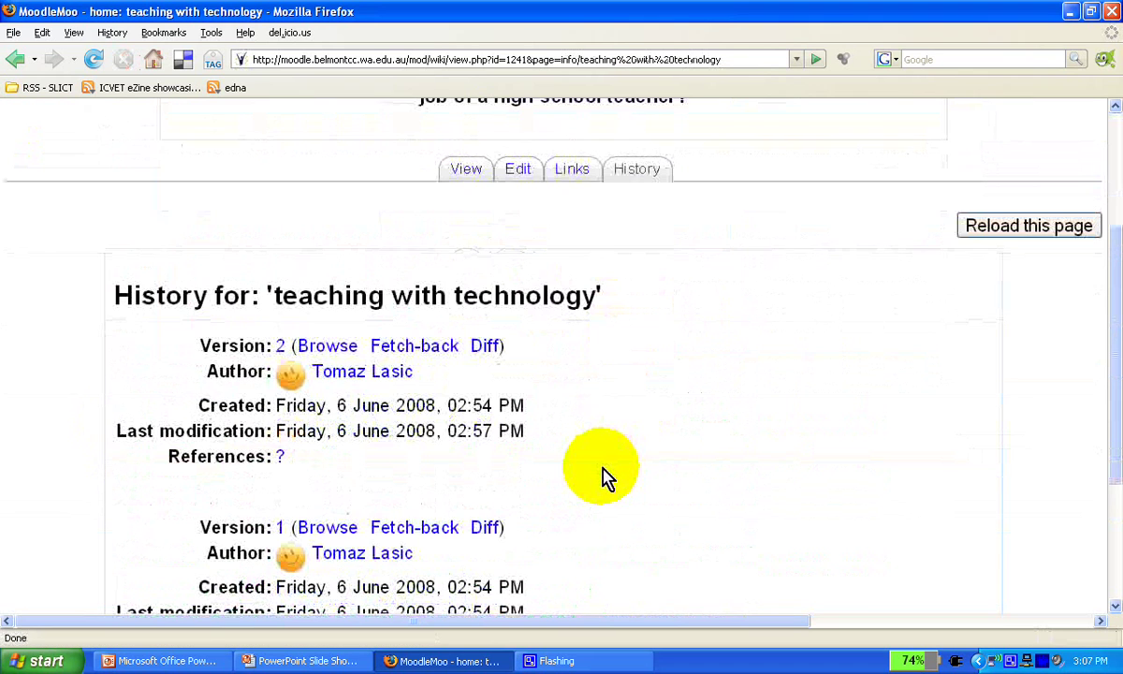
click(328, 530)
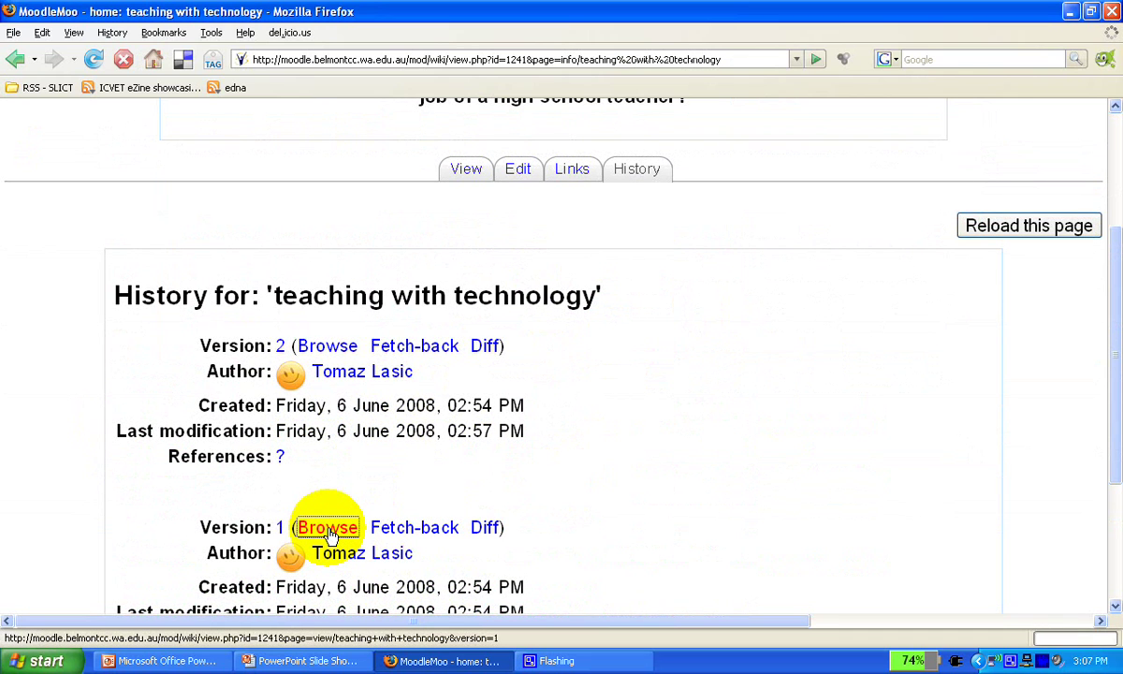
scroll(524, 543, down, 2)
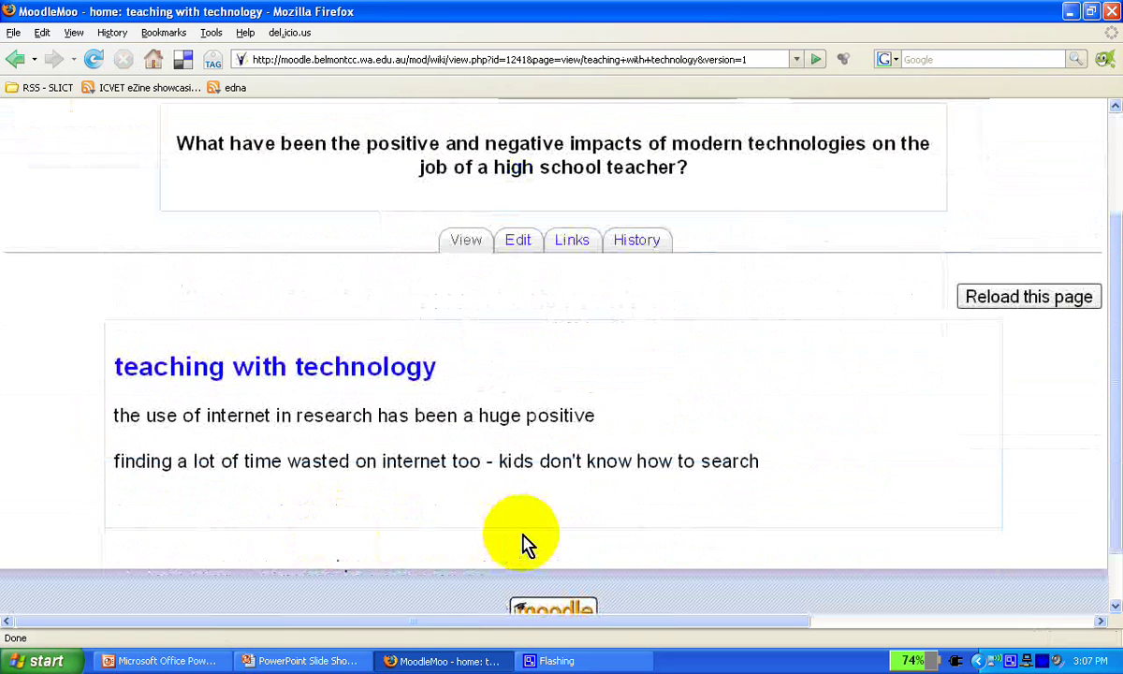
Check the current page text in the editor, then return to viewing the page without making changes.
click(521, 245)
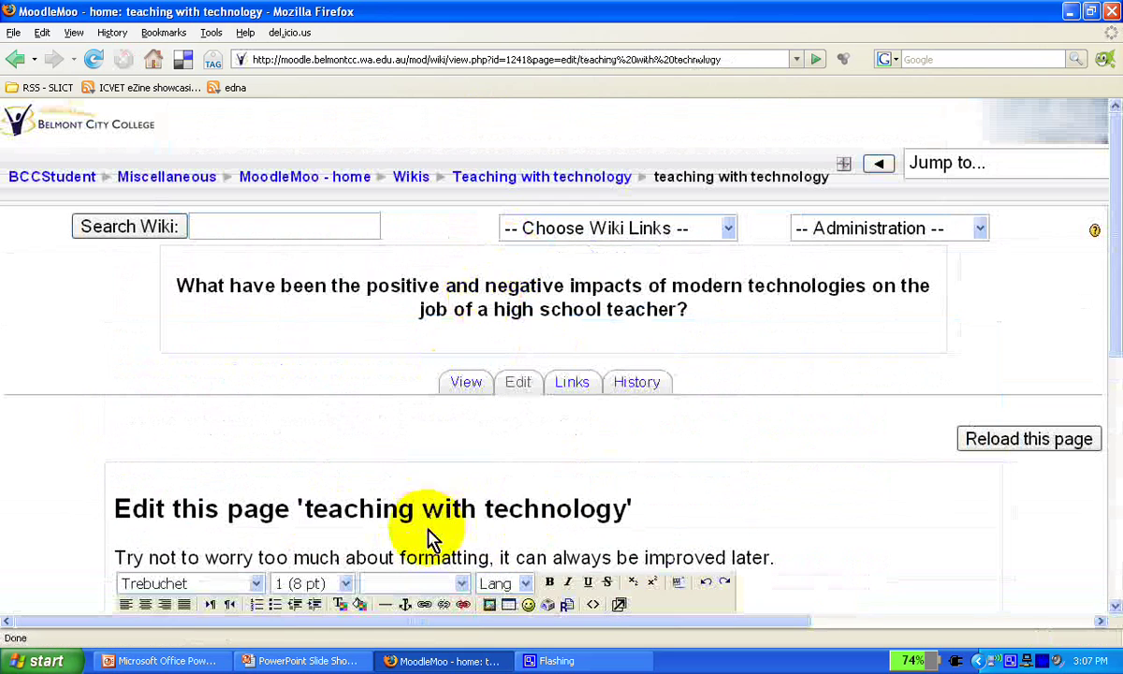
scroll(374, 529, down, 2)
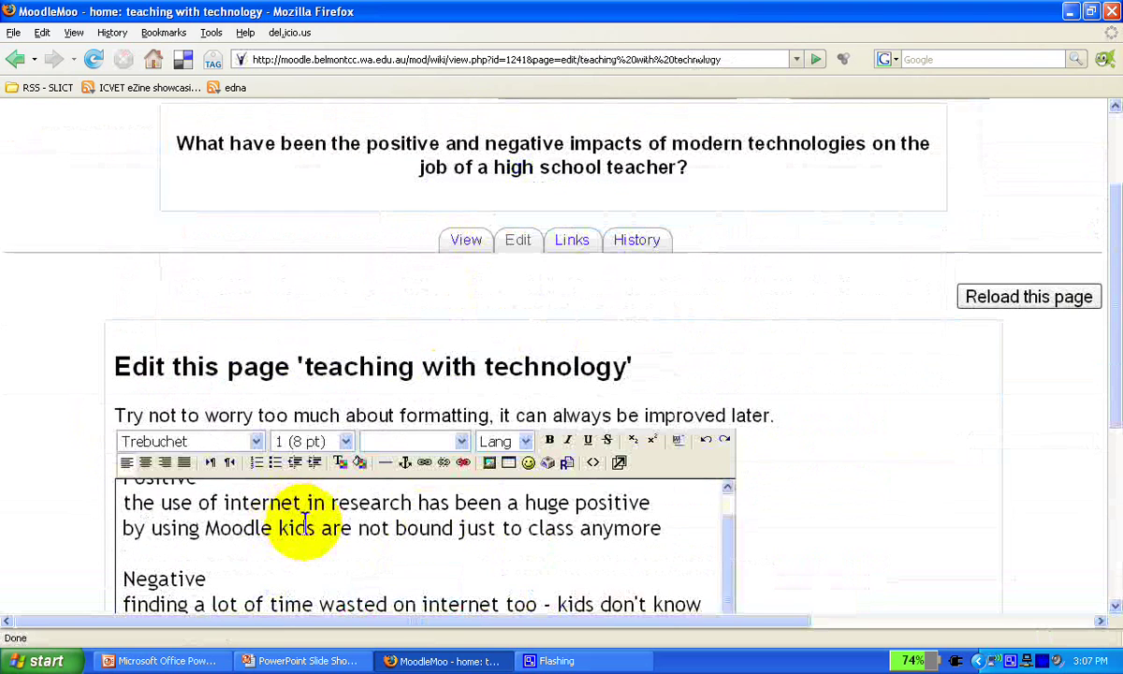
scroll(284, 518, up, 1)
click(294, 522)
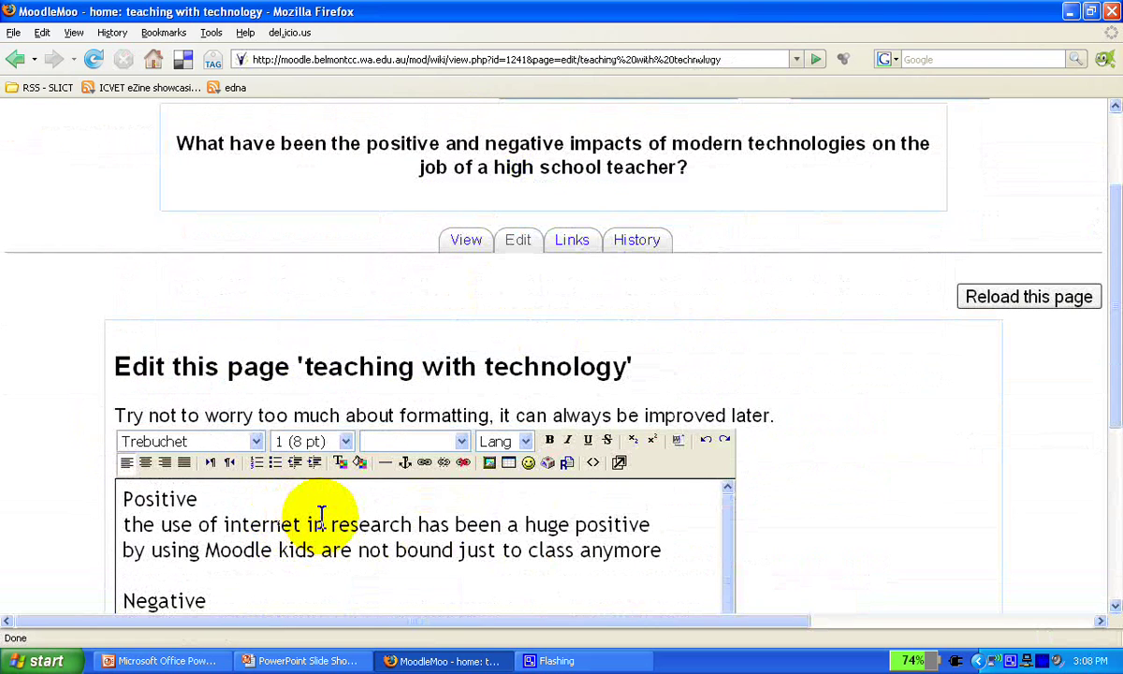
click(466, 241)
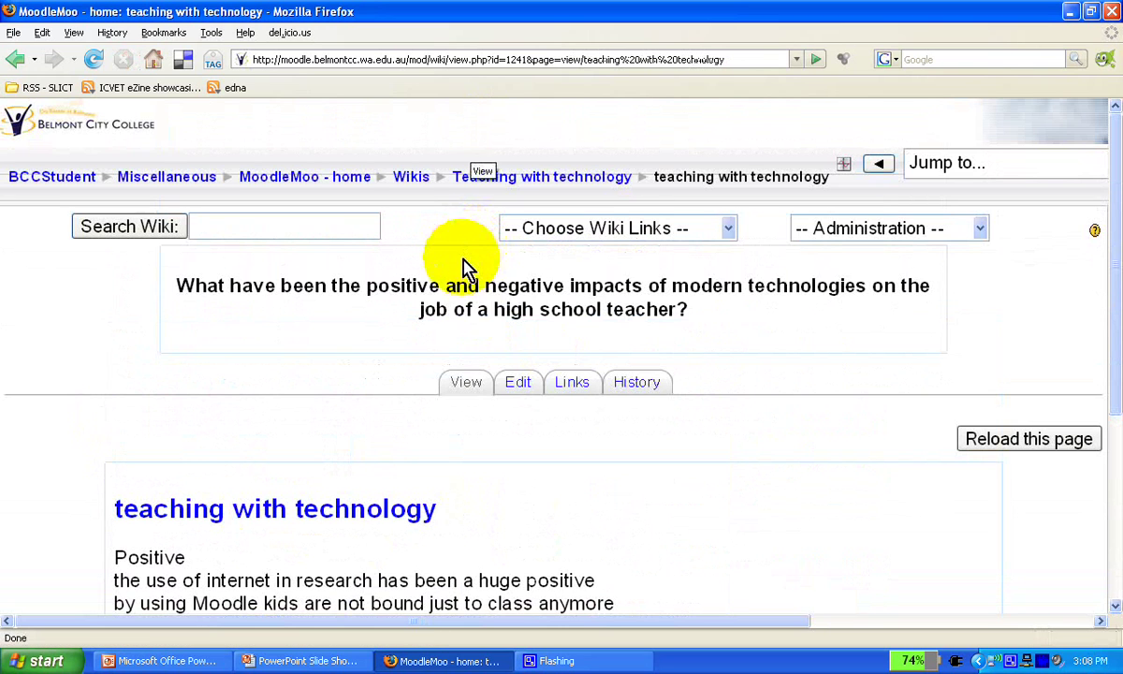
scroll(592, 547, down, 3)
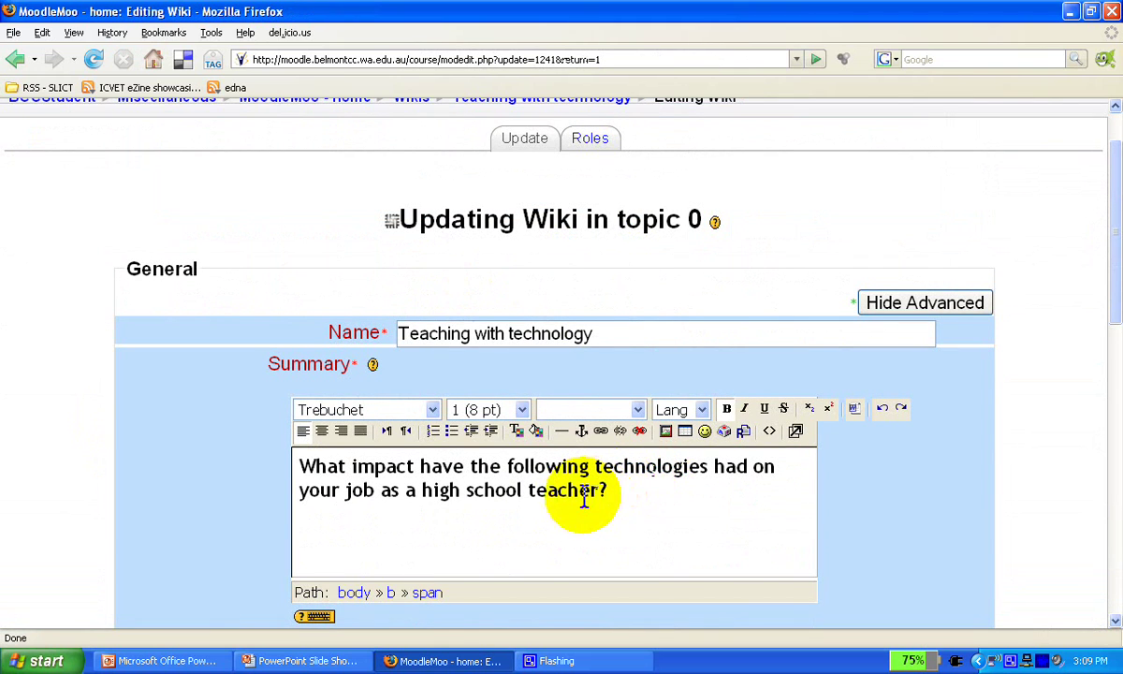
Save the wiki settings with the summary "What impact have the following technologies had on your job as a high school teacher?" and display the wiki.
drag(324, 468, 610, 490)
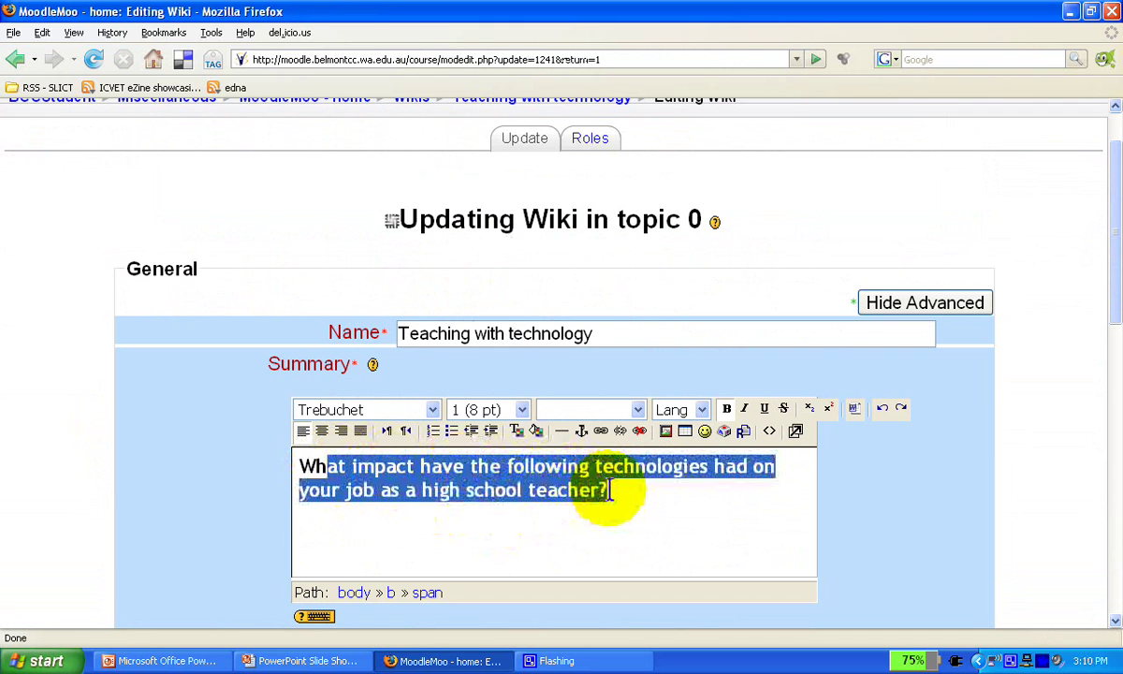
click(639, 513)
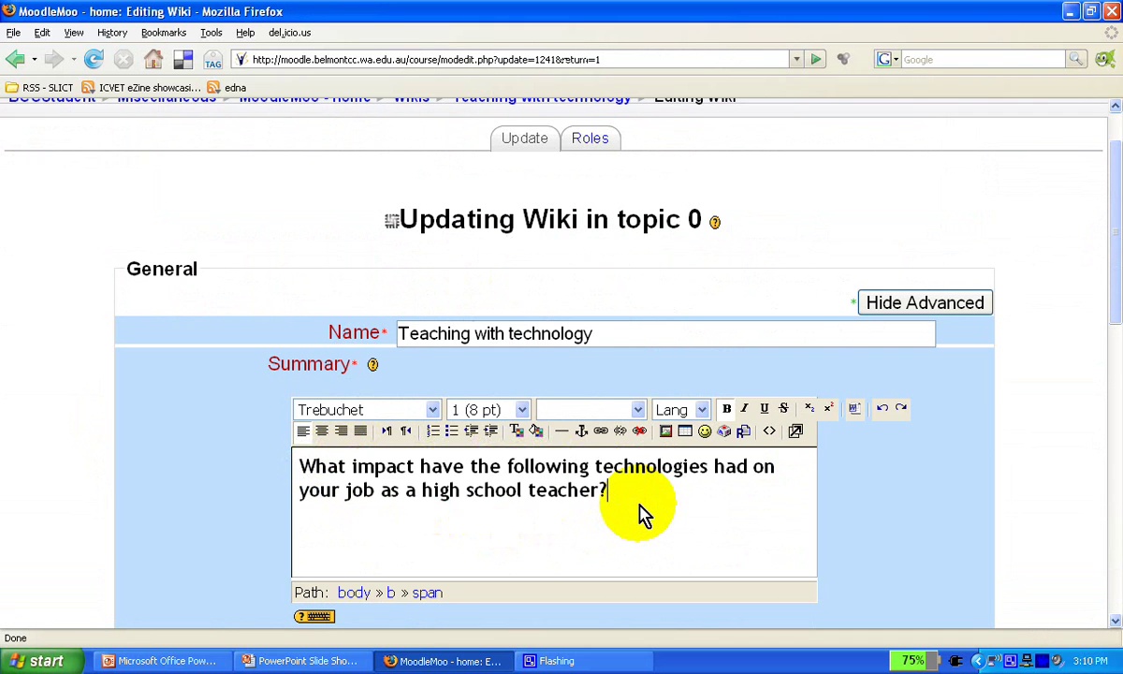
scroll(639, 513, down, 5)
scroll(639, 513, down, 6)
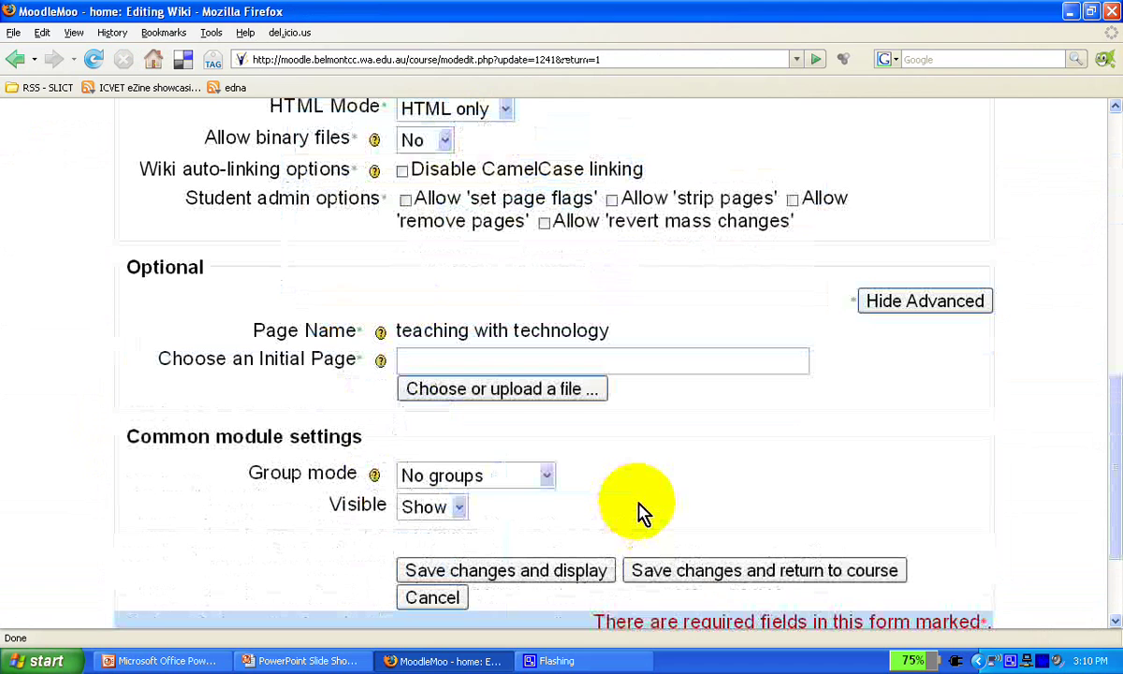
scroll(639, 510, down, 3)
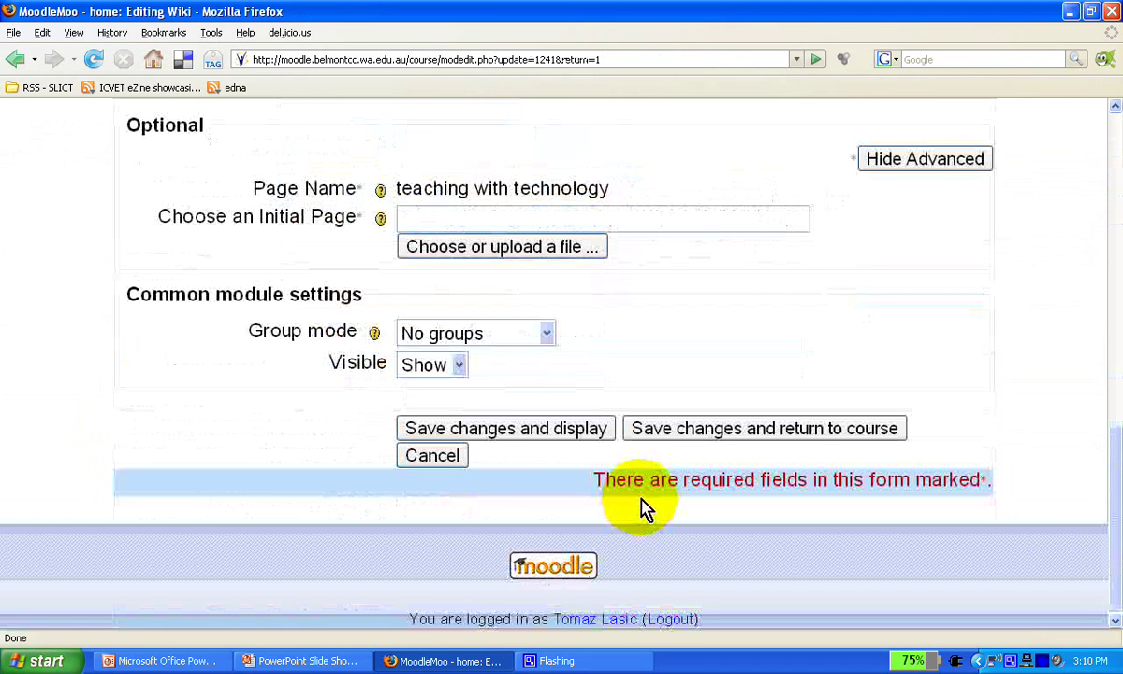
click(560, 438)
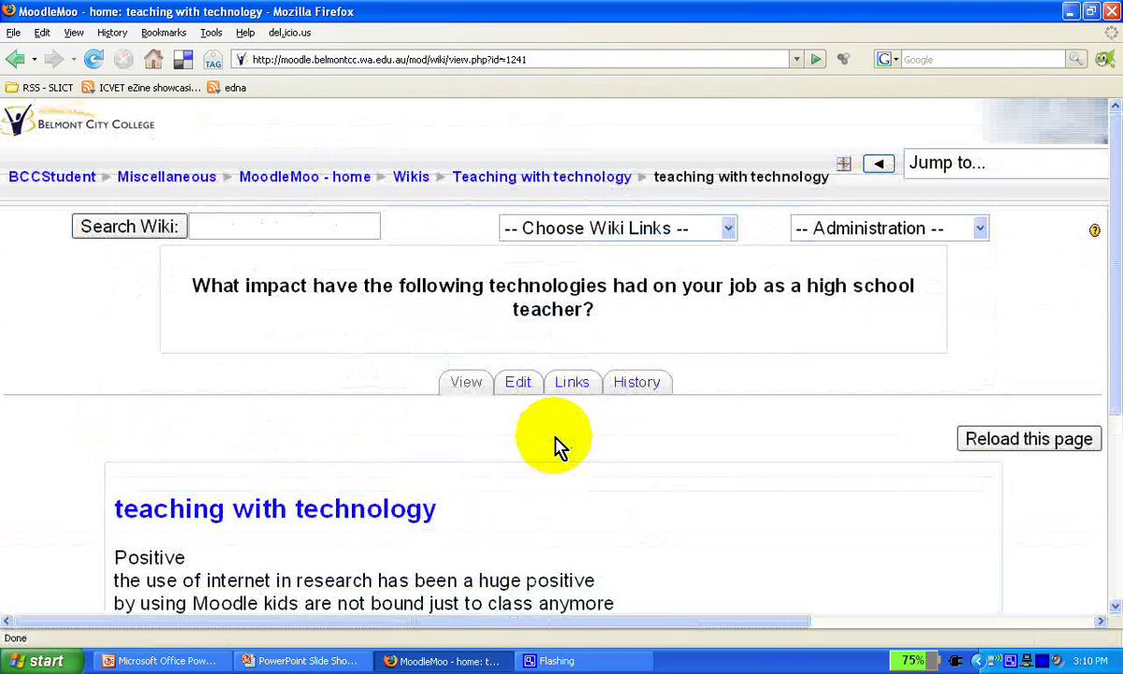
Open the "teaching with technology" page for editing and delete all of its existing text.
scroll(556, 447, down, 2)
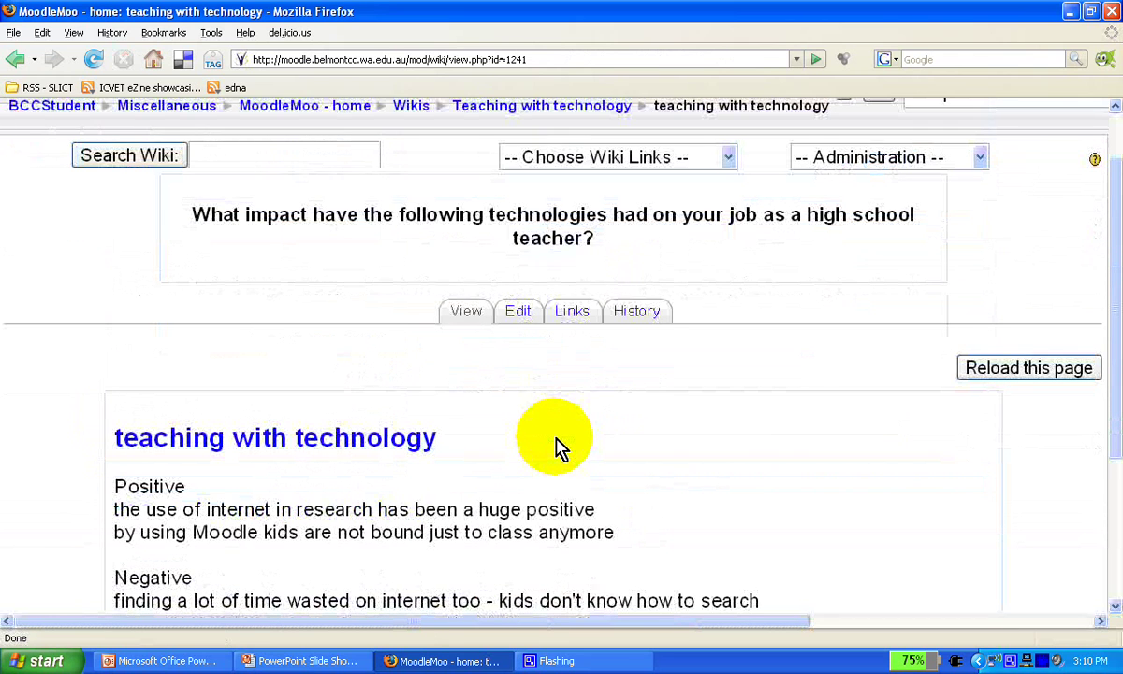
scroll(556, 446, down, 2)
click(520, 243)
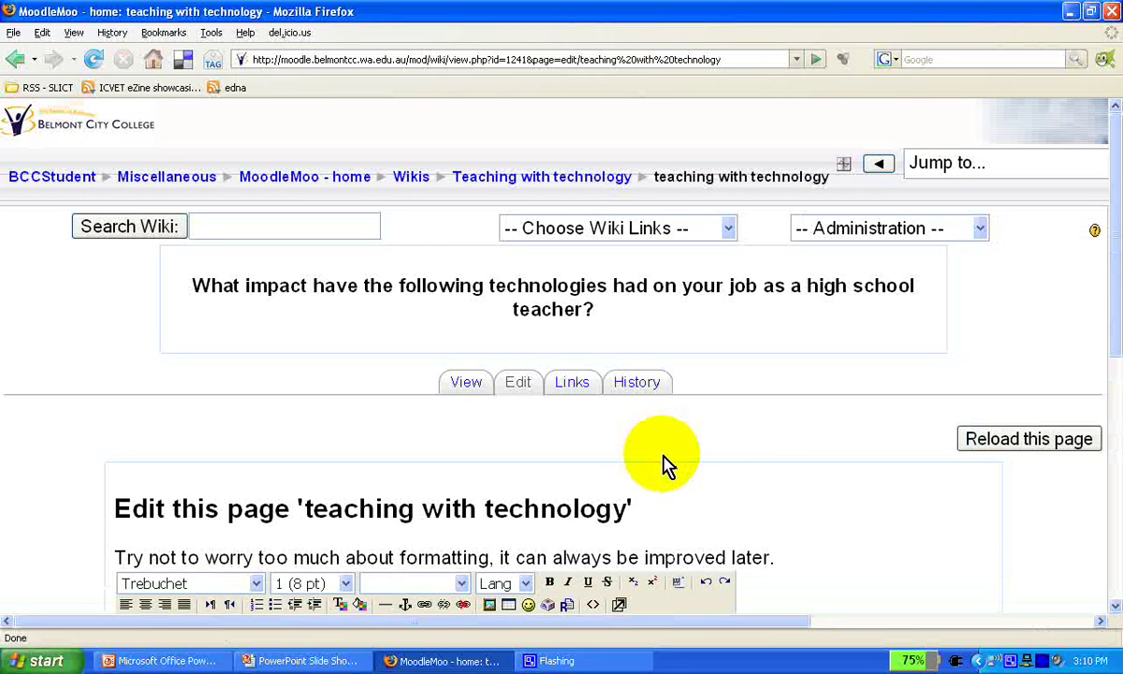
scroll(667, 461, down, 6)
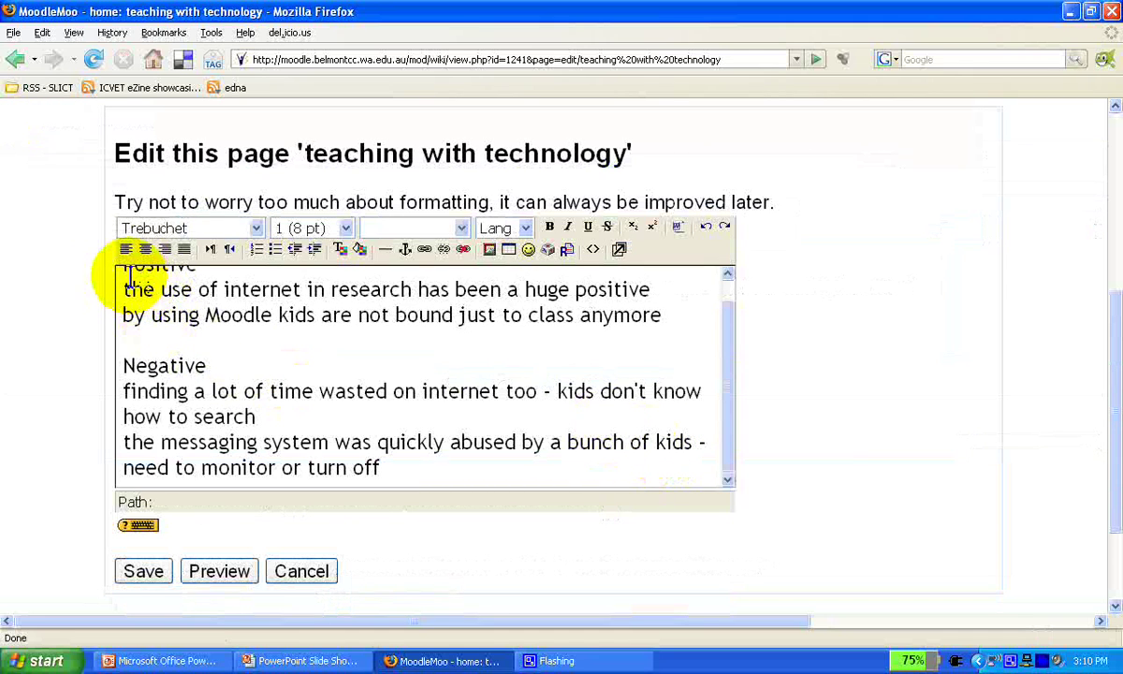
drag(131, 273, 432, 476)
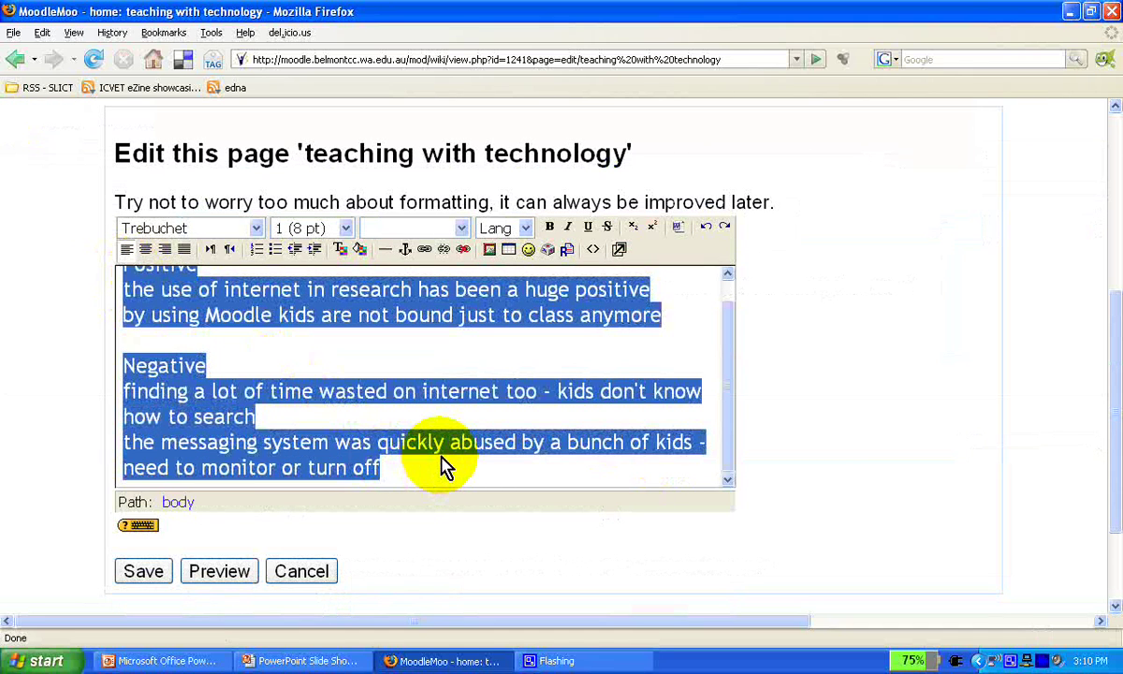
key(Delete)
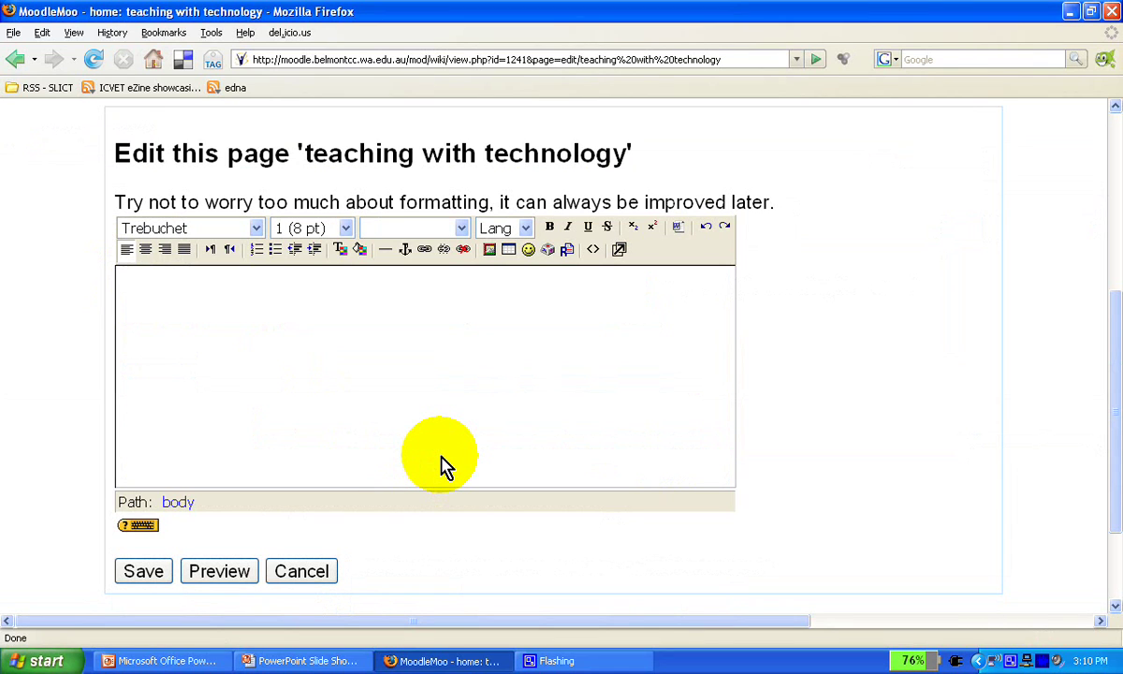
Write the bracketed page links [laptops], [internet] and [Moodle] on separate lines of the empty page.
text({)
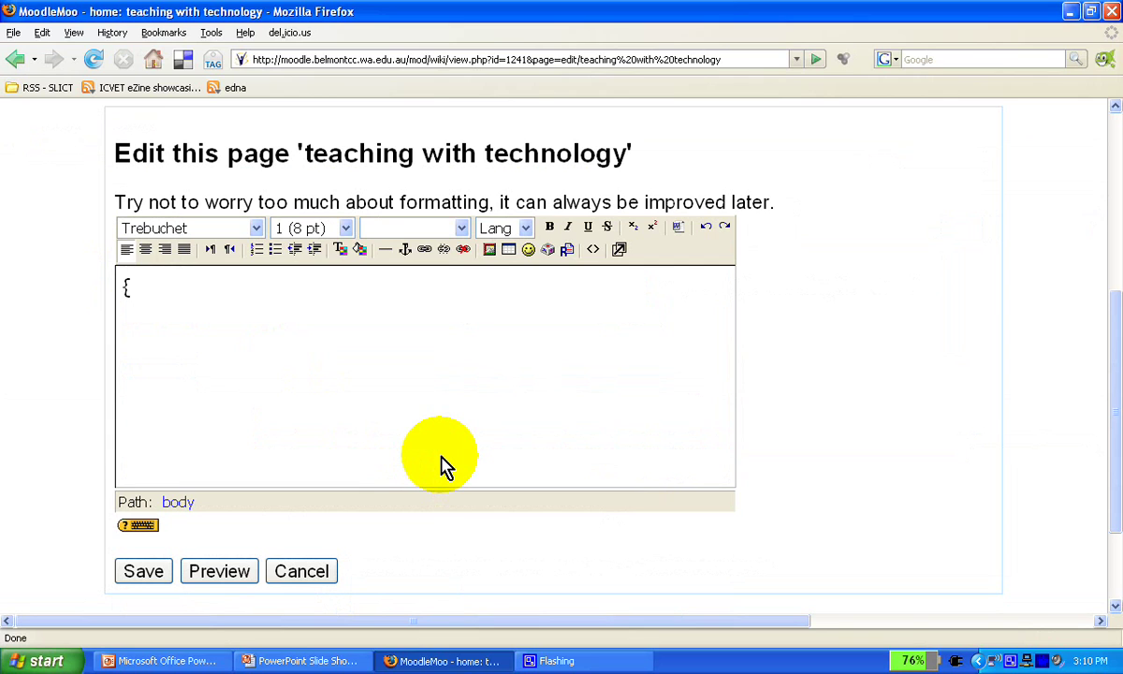
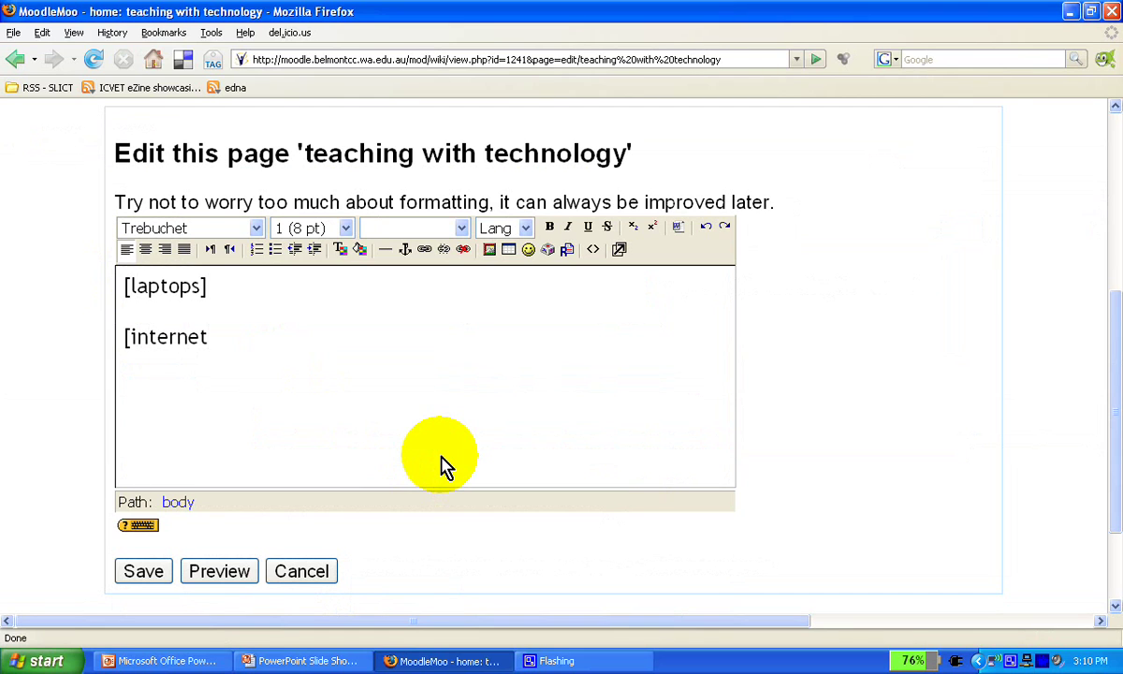
text(])
key(Return)
text([Moodle)
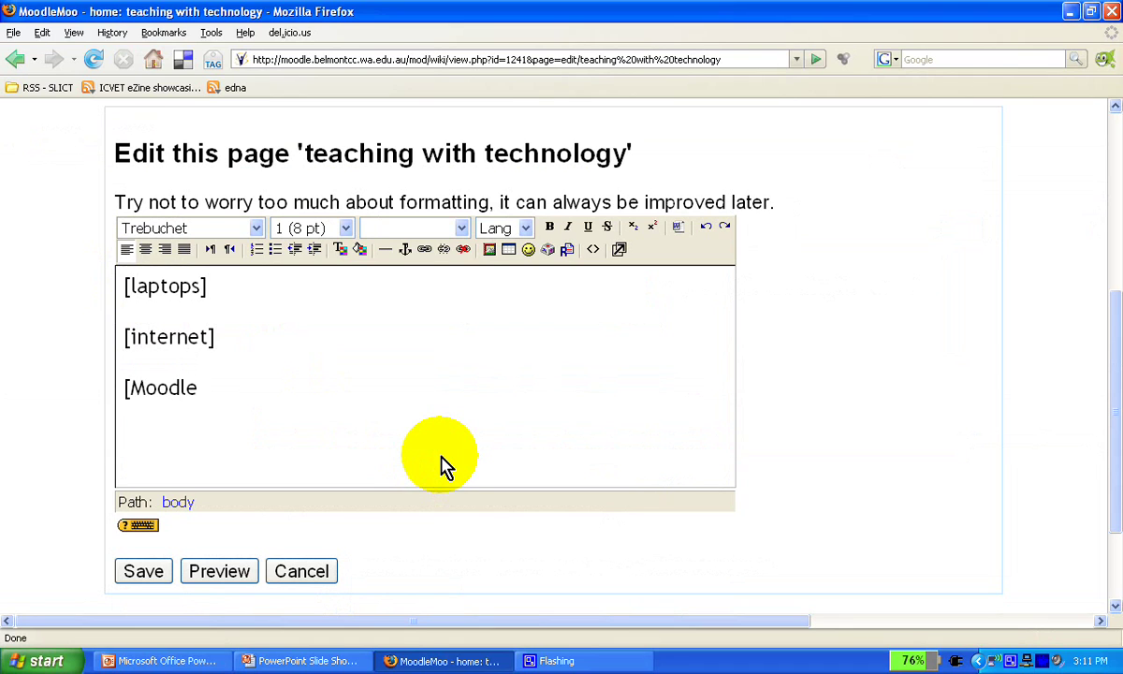
text(])
Add [LCD projectors] as a fourth bracketed link below [Moodle] and save the wiki page.
key(Return)
text([)
text(data)
key(BackSpace)
key(BackSpace)
key(BackSpace)
key(BackSpace)
text(LCD p)
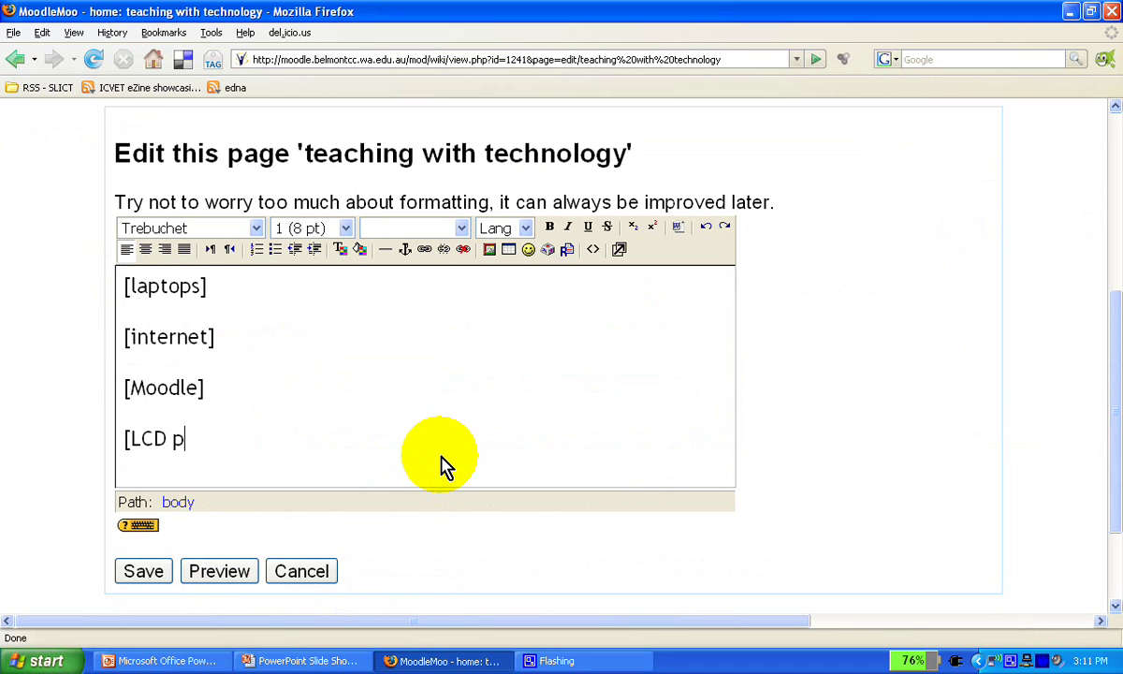
text(rojectors)
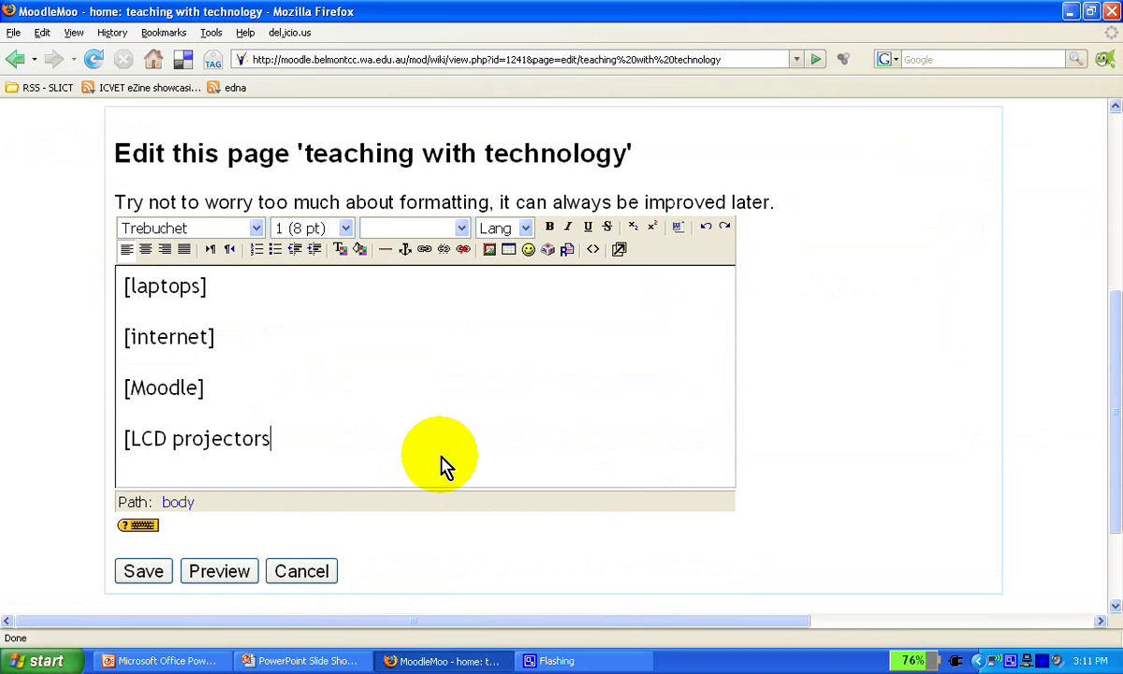
text(])
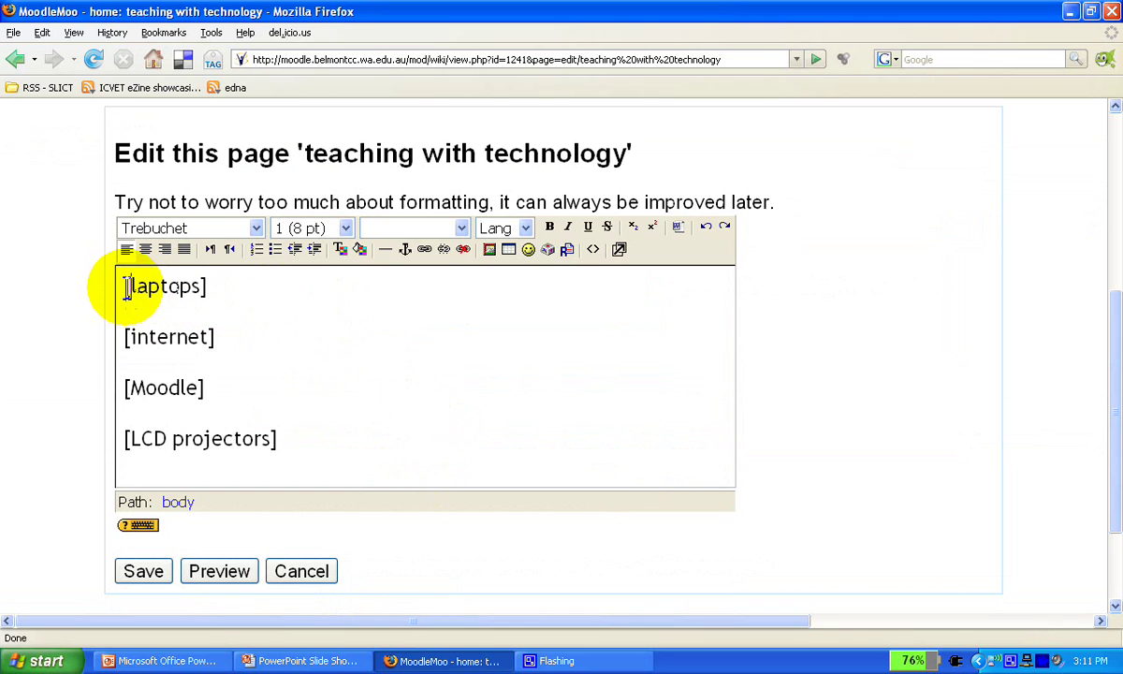
drag(124, 286, 208, 282)
click(208, 286)
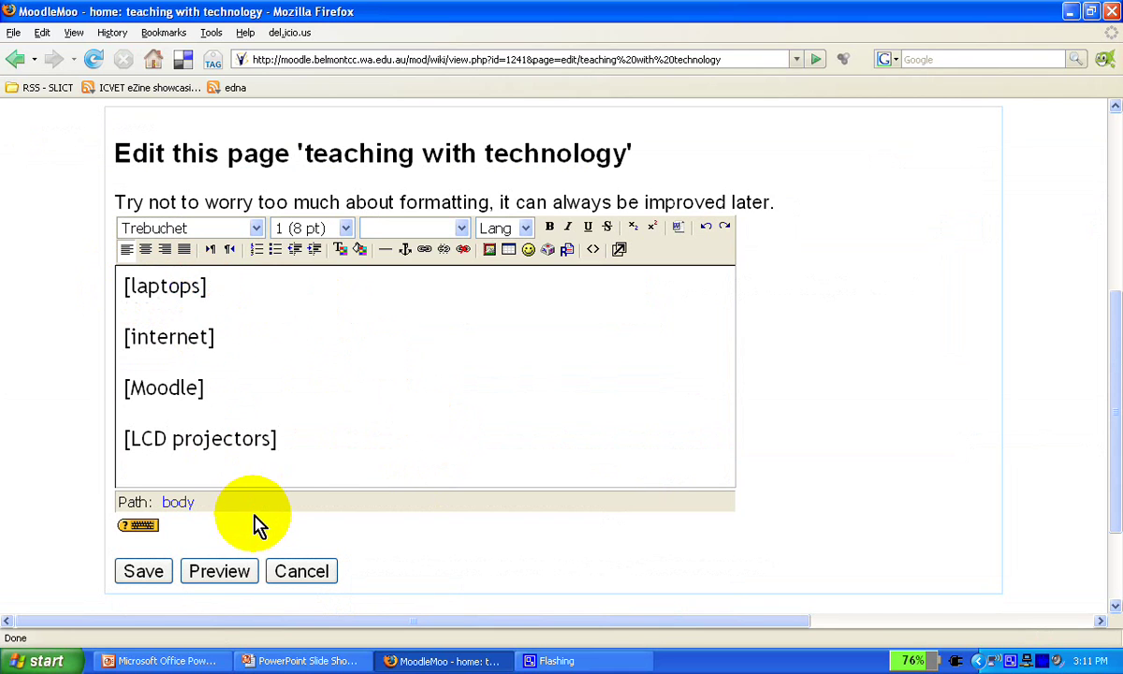
click(157, 570)
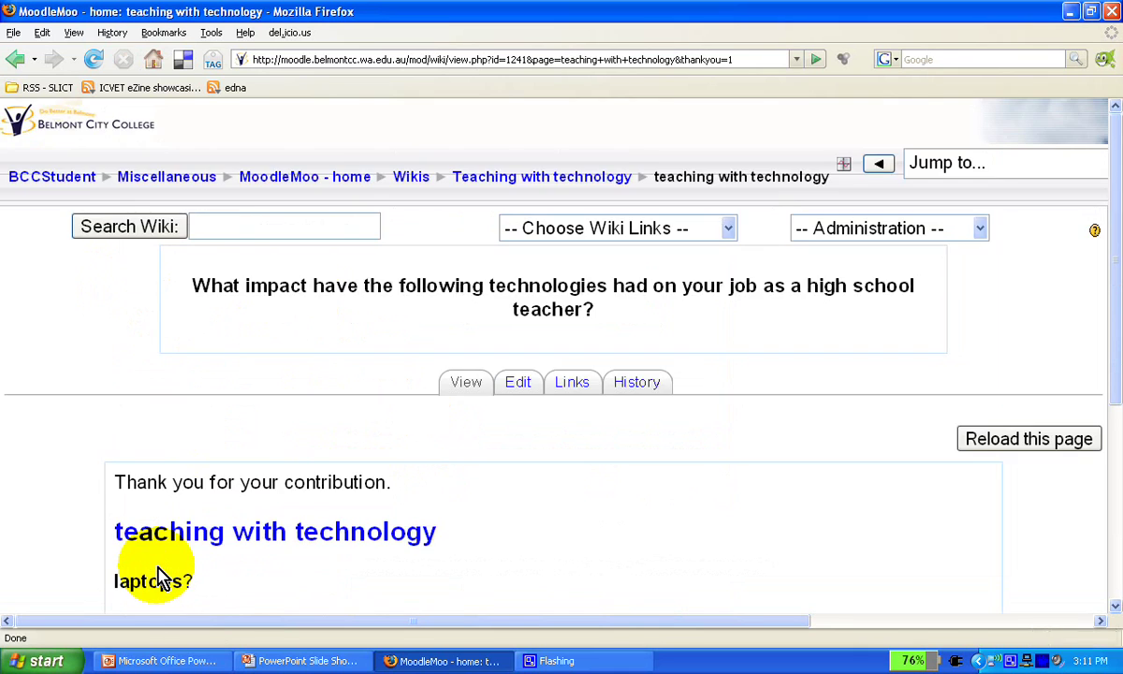
Save a new laptops page reading "I have found the laptops great. The kids are really making the most of them in my English class typing their blogs.".
scroll(603, 500, down, 4)
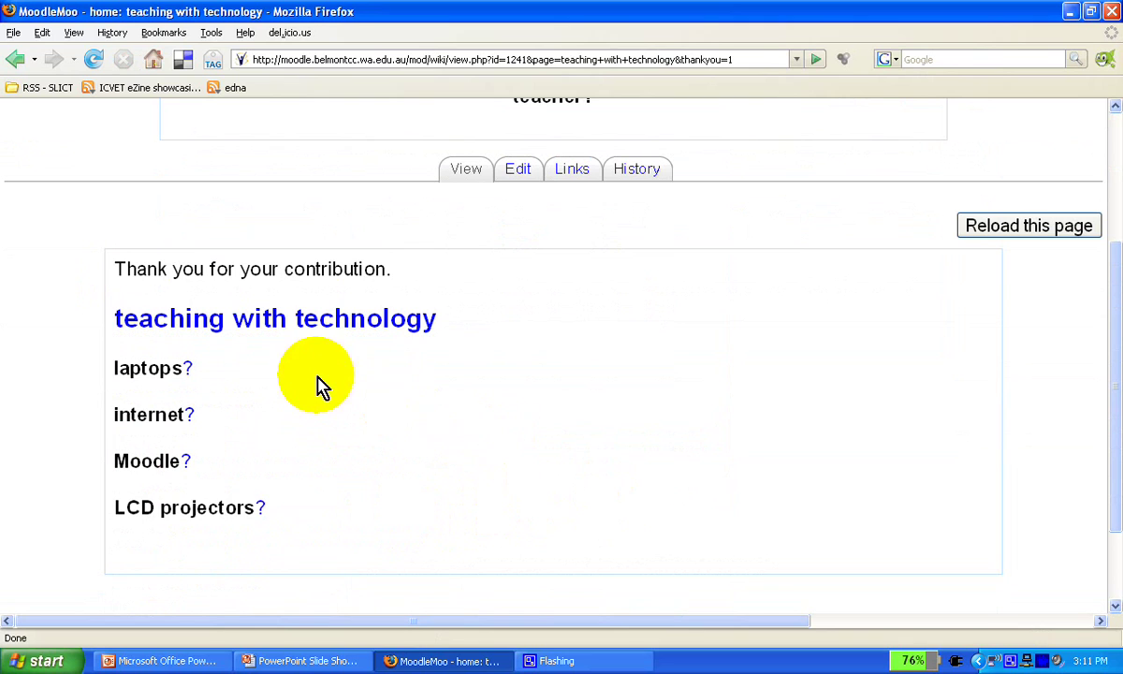
click(188, 368)
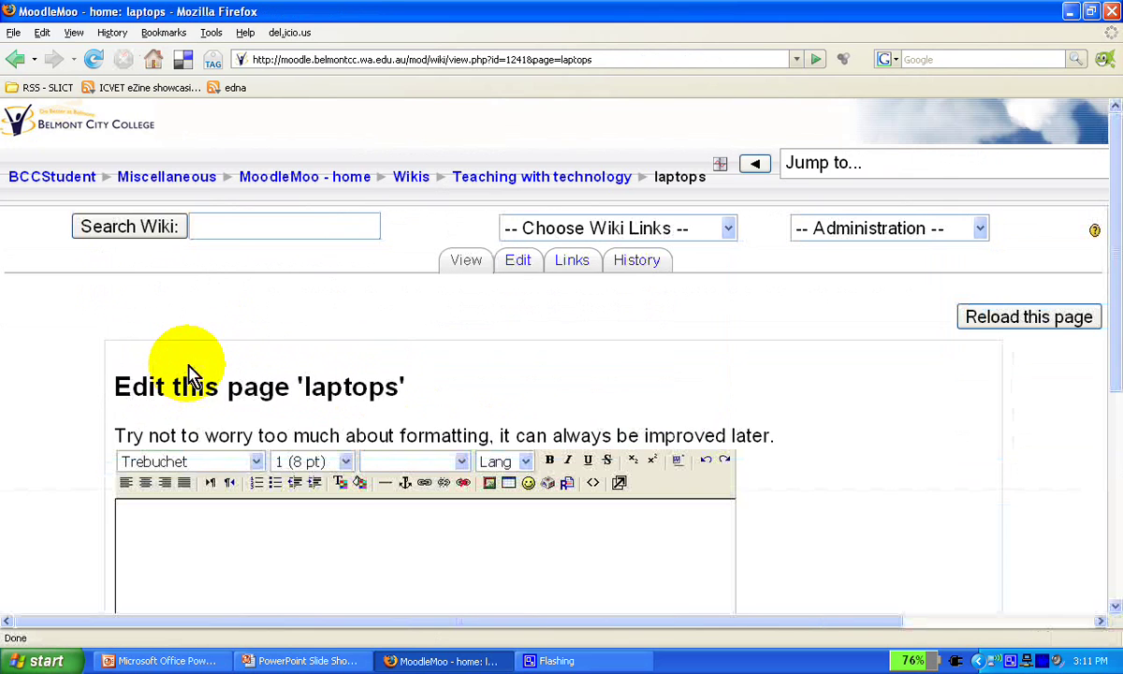
click(296, 543)
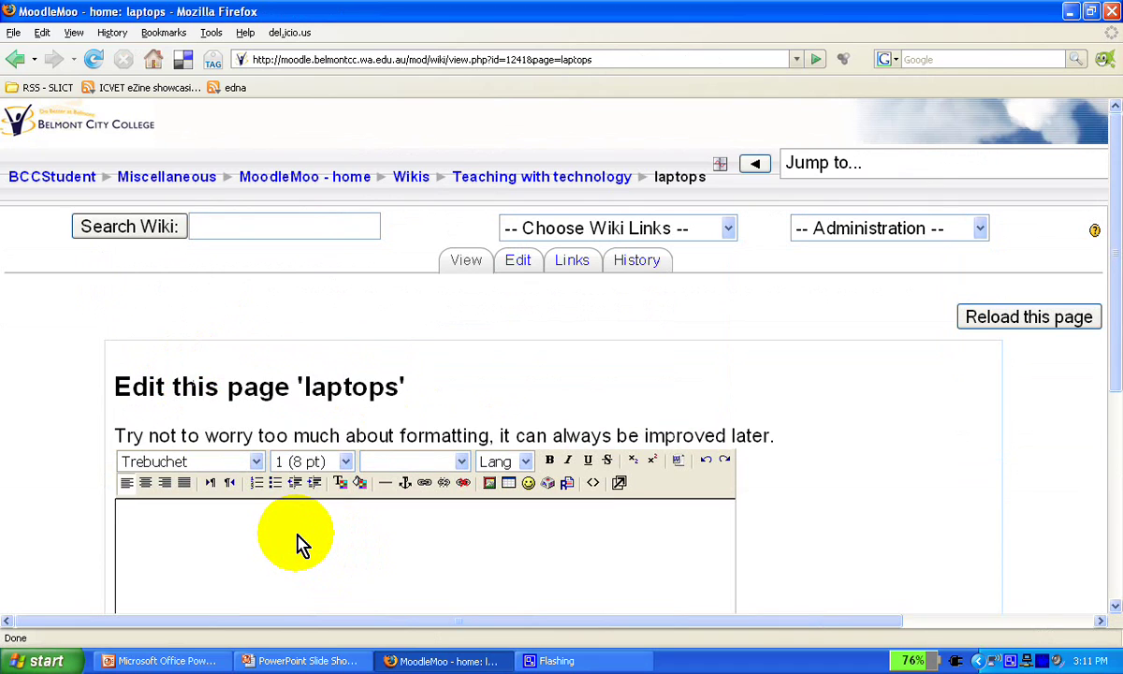
text(I have found the laptops great. The kids are really making the most of them in my English class typing their blogs.)
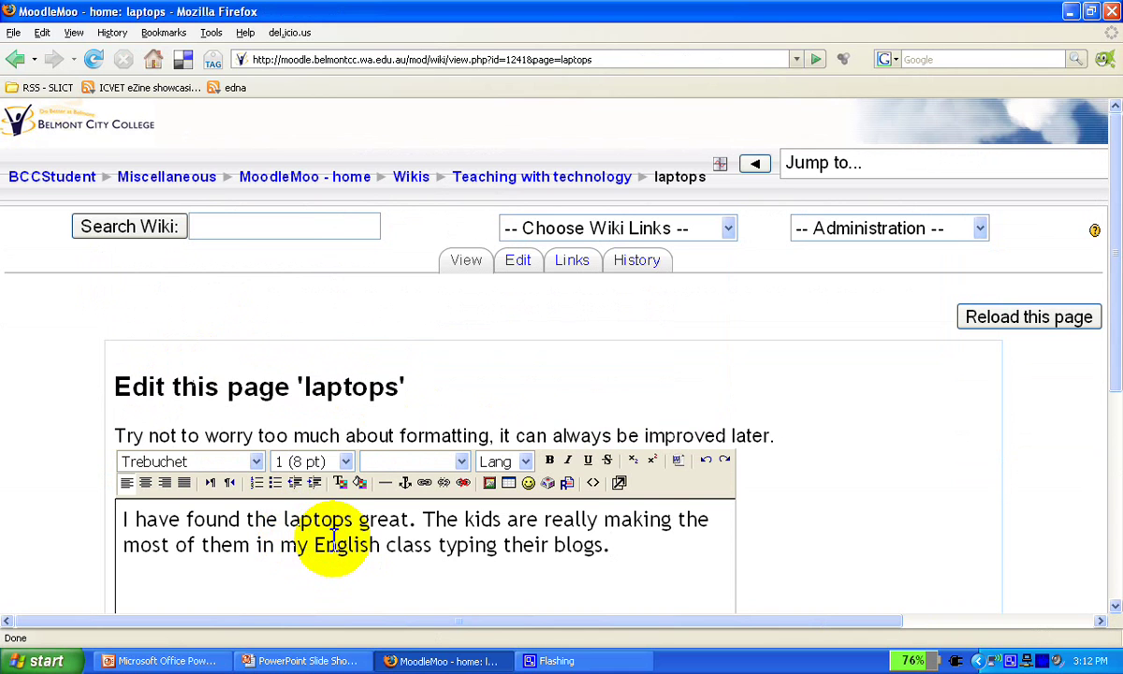
scroll(332, 552, down, 4)
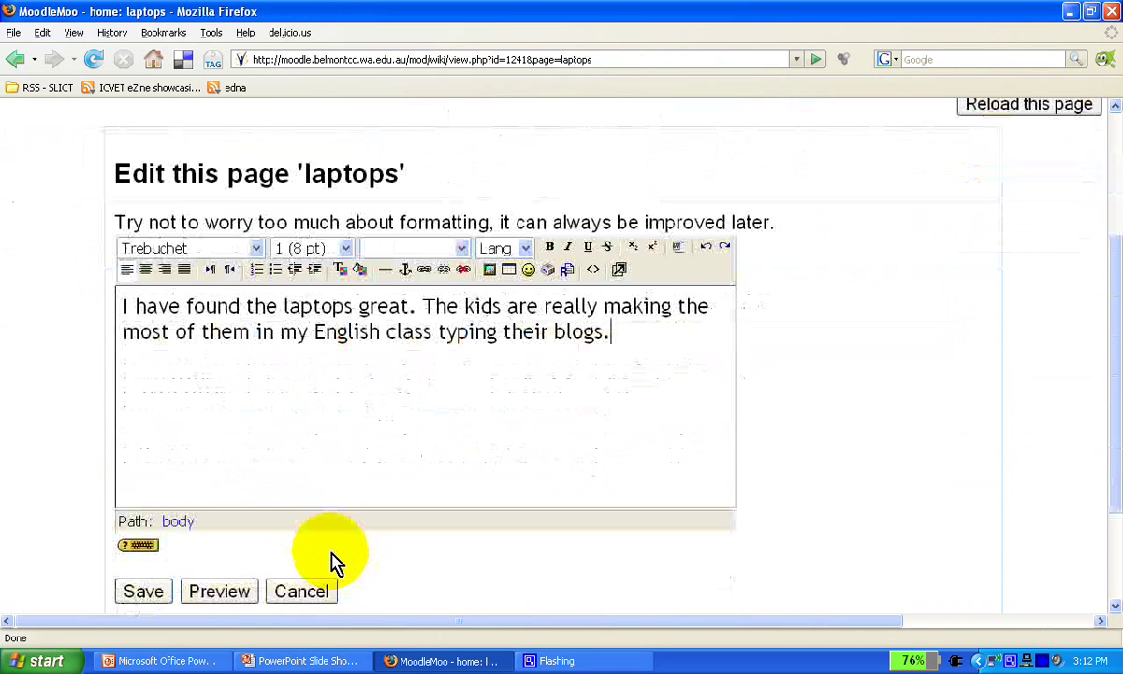
click(167, 593)
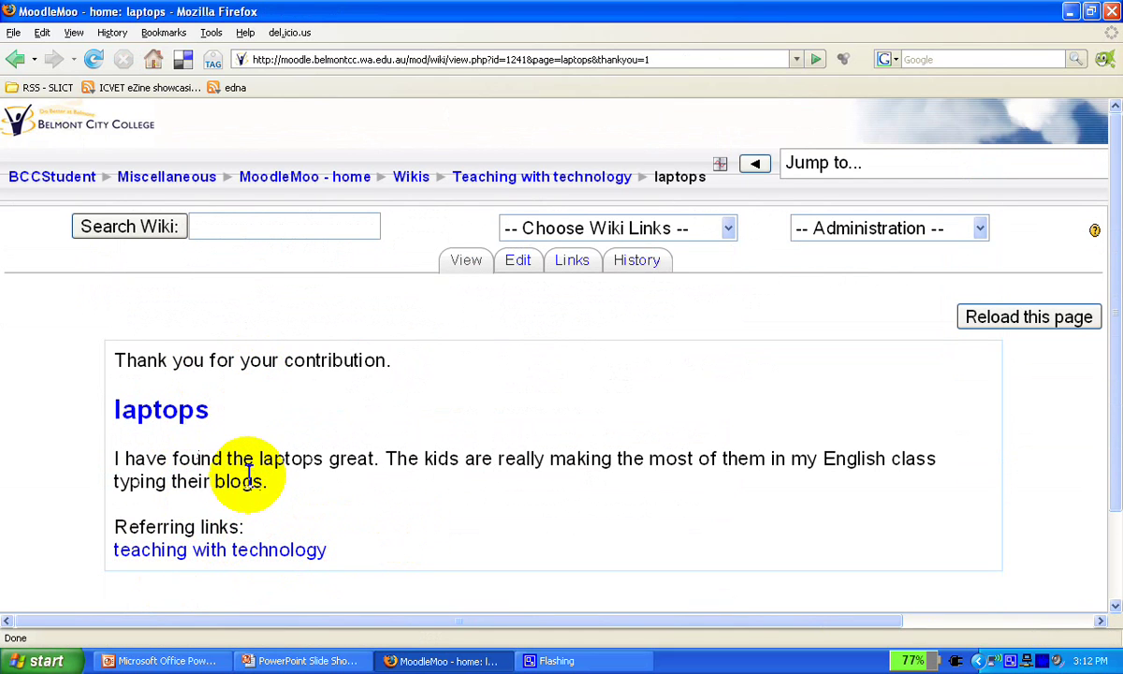
Return to the "teaching with technology" page through the referring link, and follow its laptops link to review the saved paragraph.
click(236, 552)
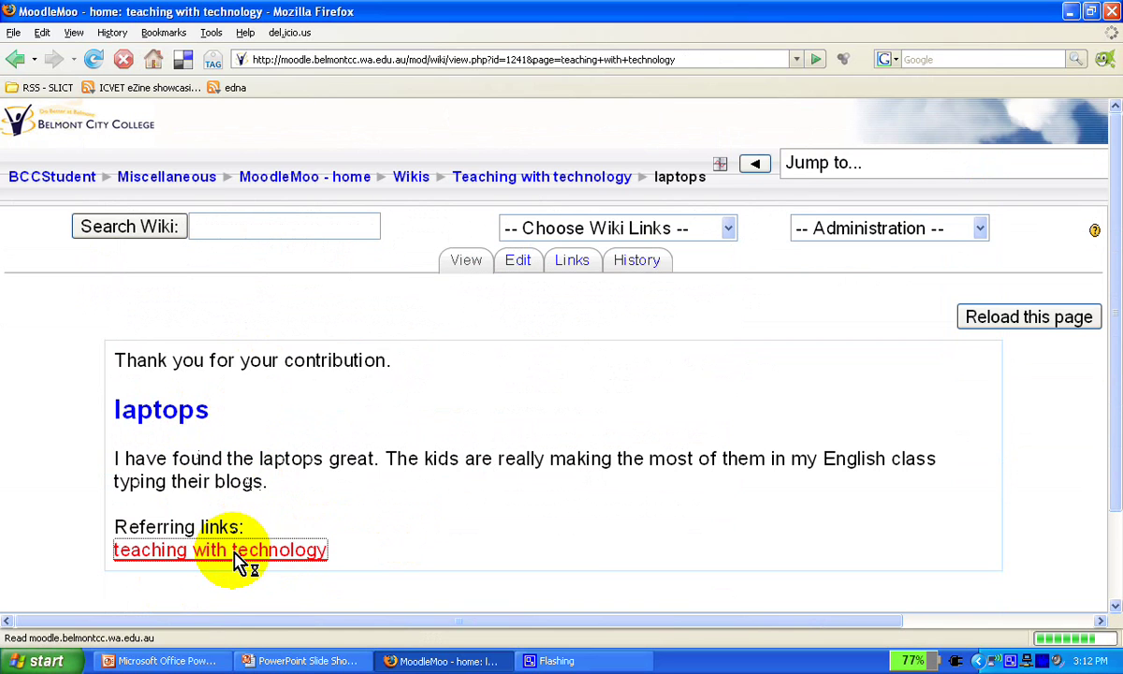
scroll(389, 575, down, 3)
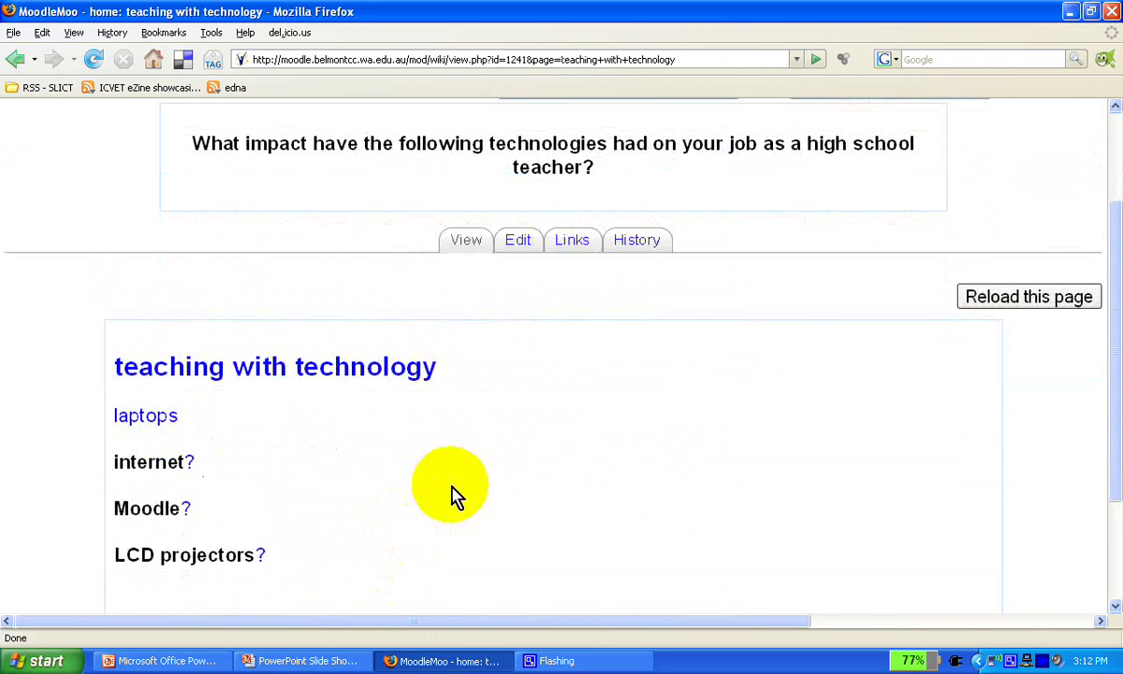
click(161, 423)
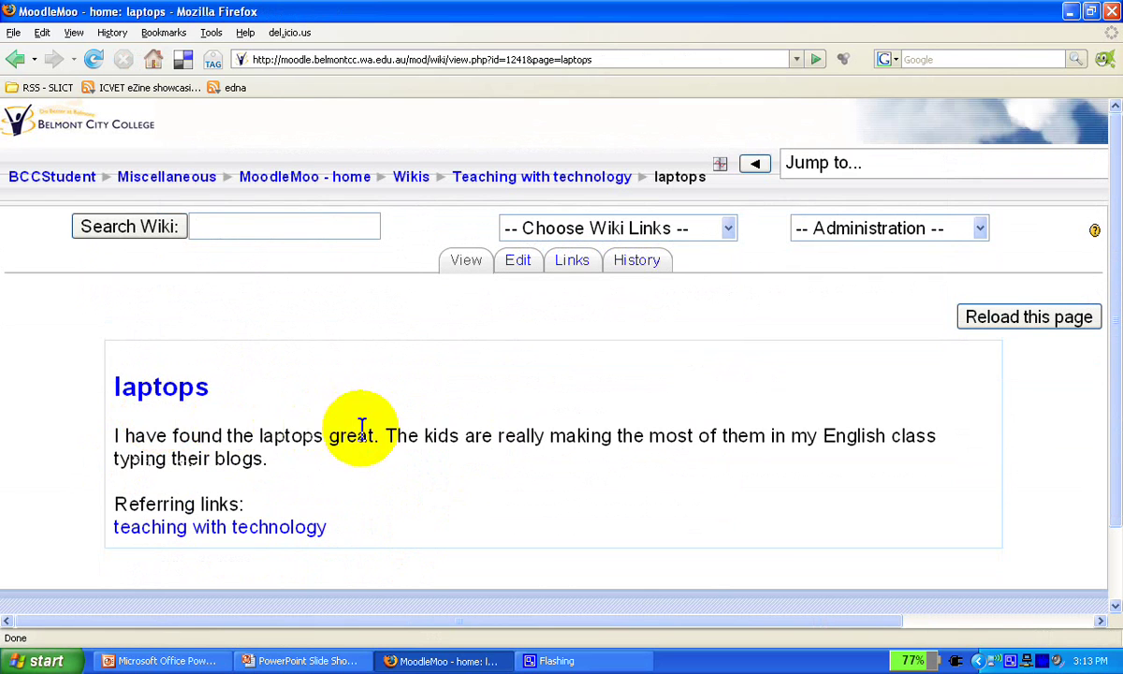
drag(120, 438, 292, 464)
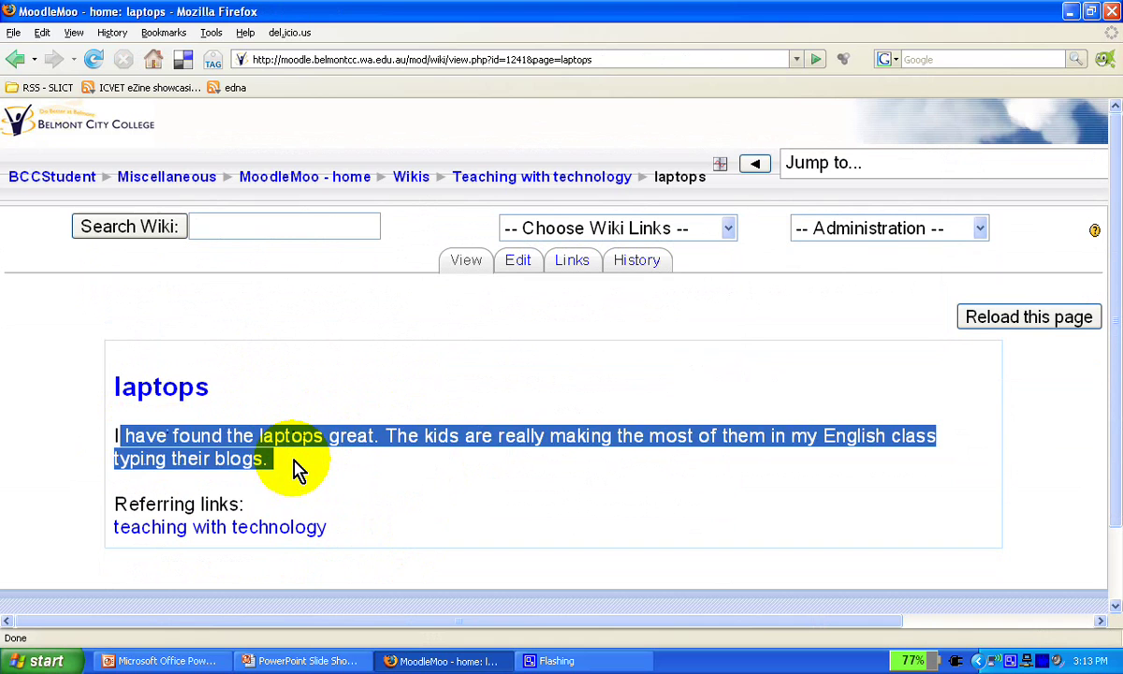
click(294, 465)
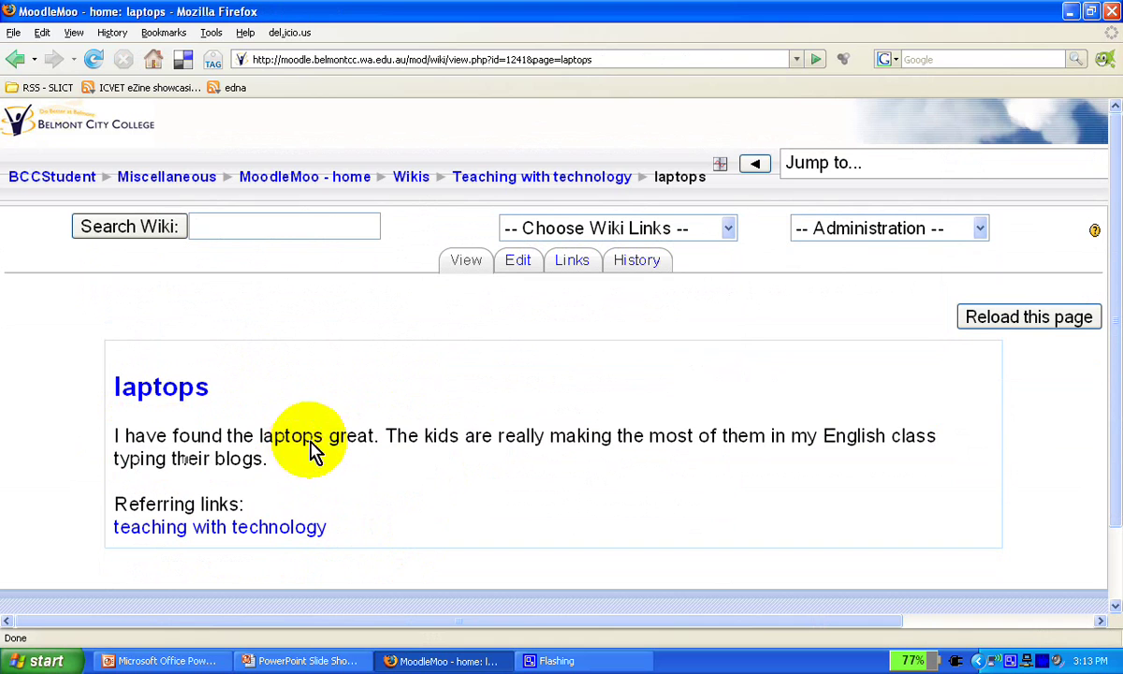
Open the laptops page for editing and add a new paragraph below the existing text beginning "Laptops have not only been".
click(517, 267)
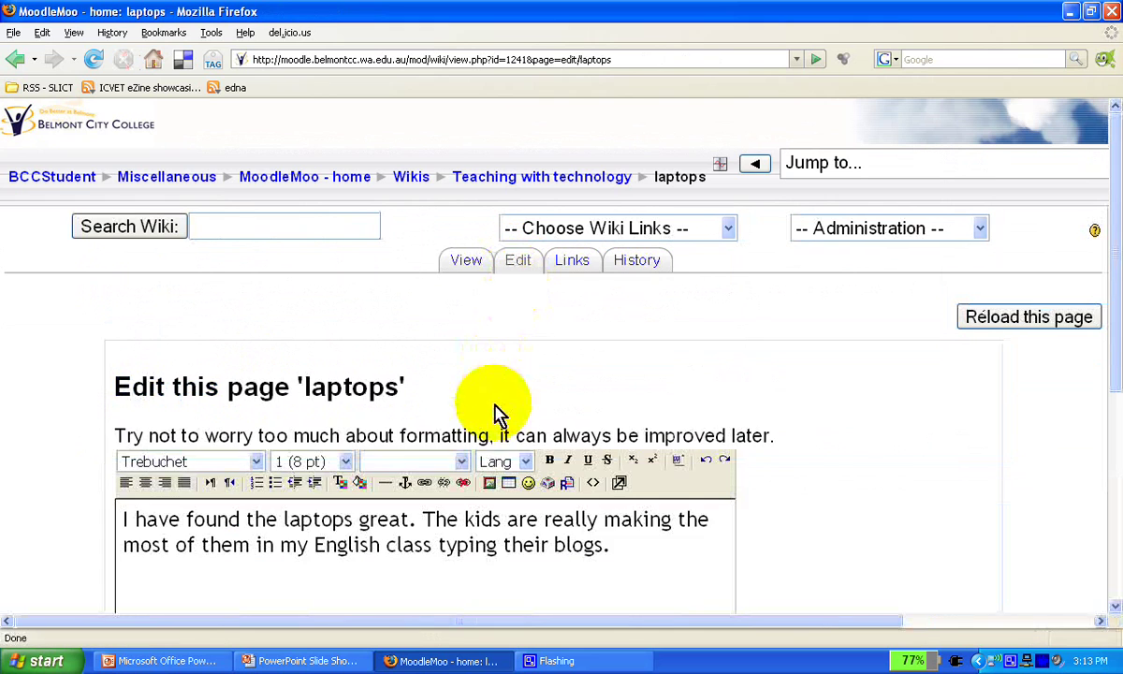
scroll(515, 468, down, 3)
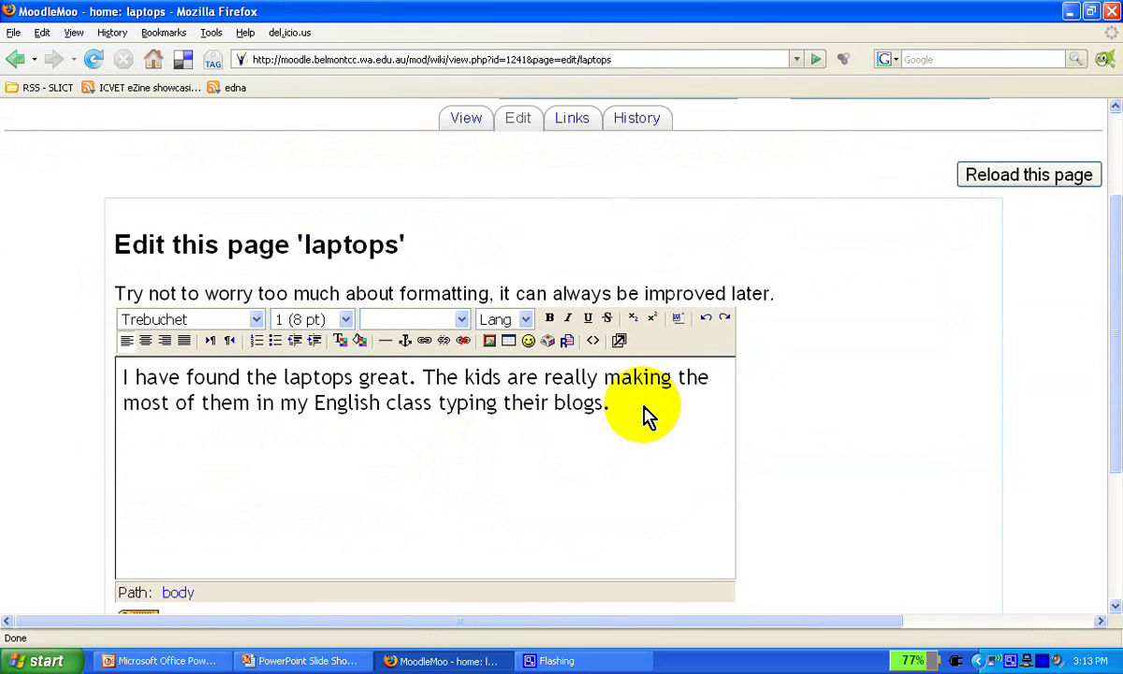
key(Return)
text(Laptops have not only )
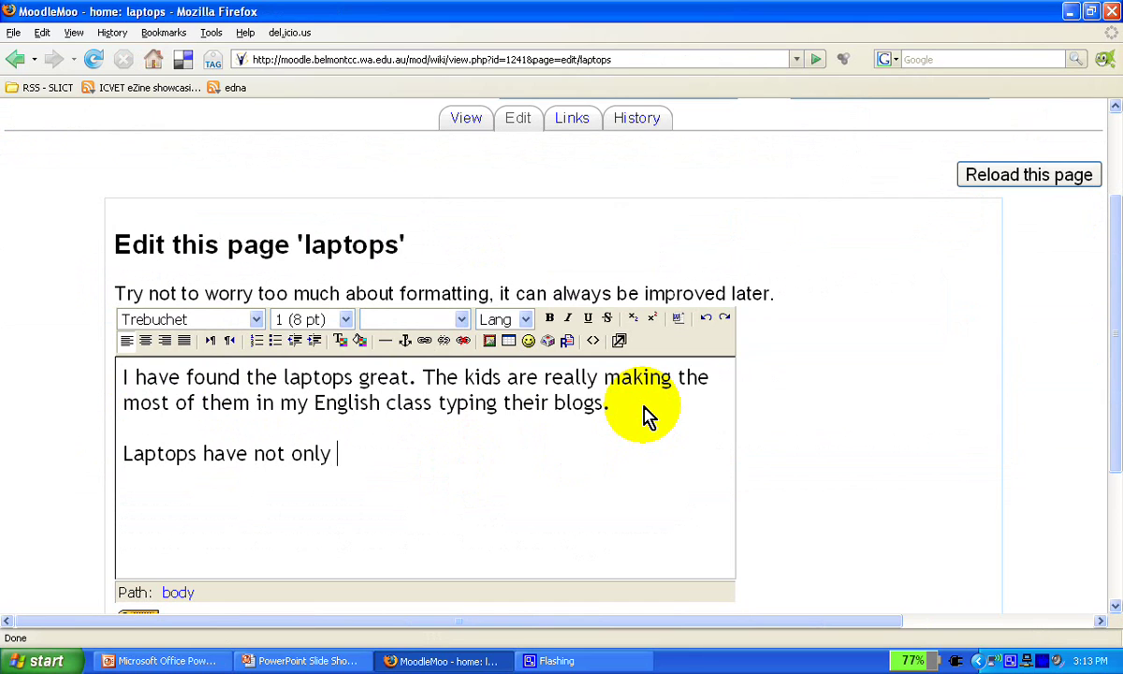
text(been)
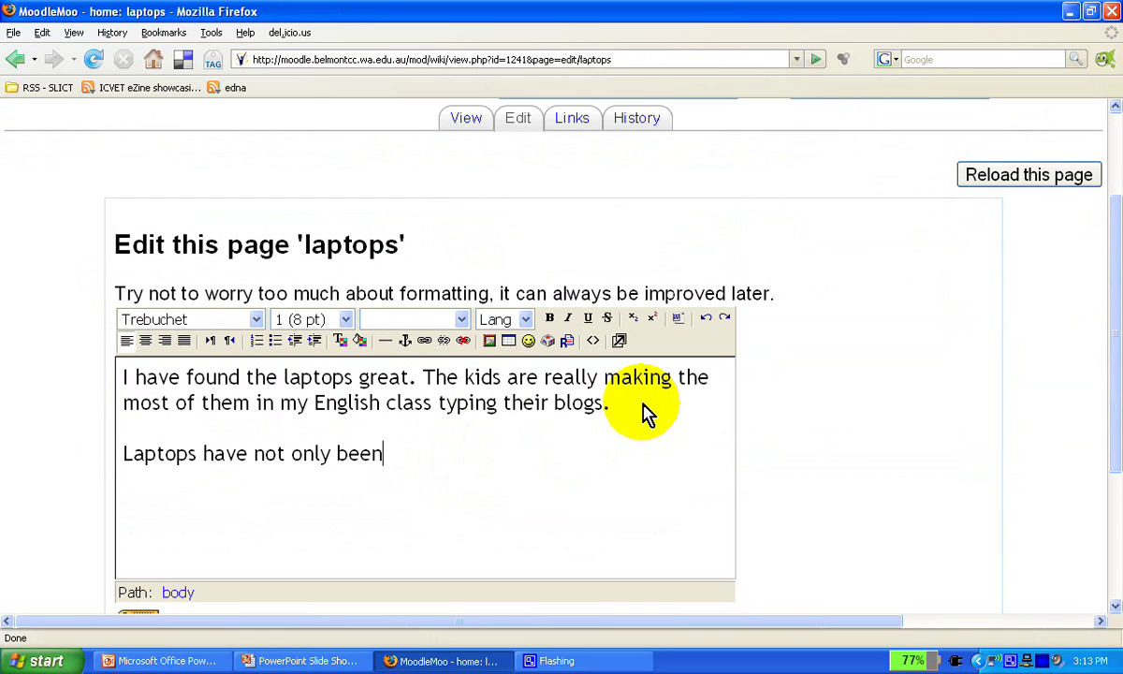